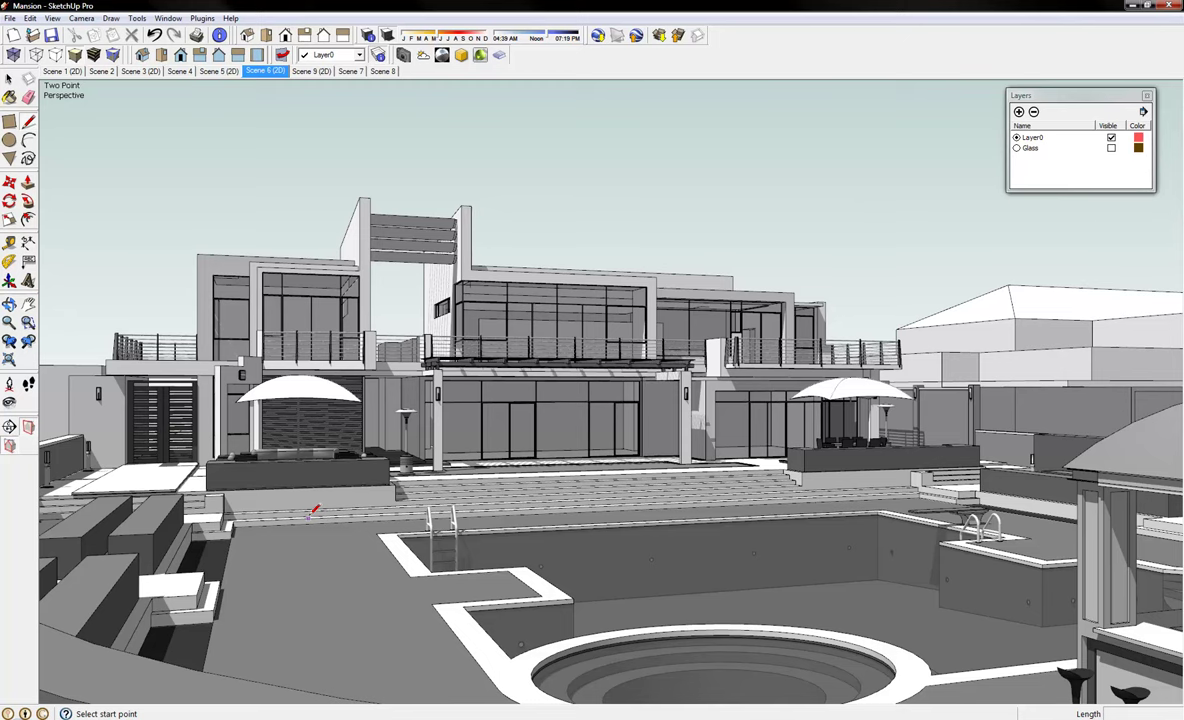
pyautogui.moveTo(295, 428)
pyautogui.mouseDown()
pyautogui.moveTo(317, 478)
pyautogui.moveTo(391, 489)
pyautogui.moveTo(275, 484)
pyautogui.moveTo(257, 465)
pyautogui.moveTo(310, 482)
pyautogui.mouseUp()
pyautogui.press('l')
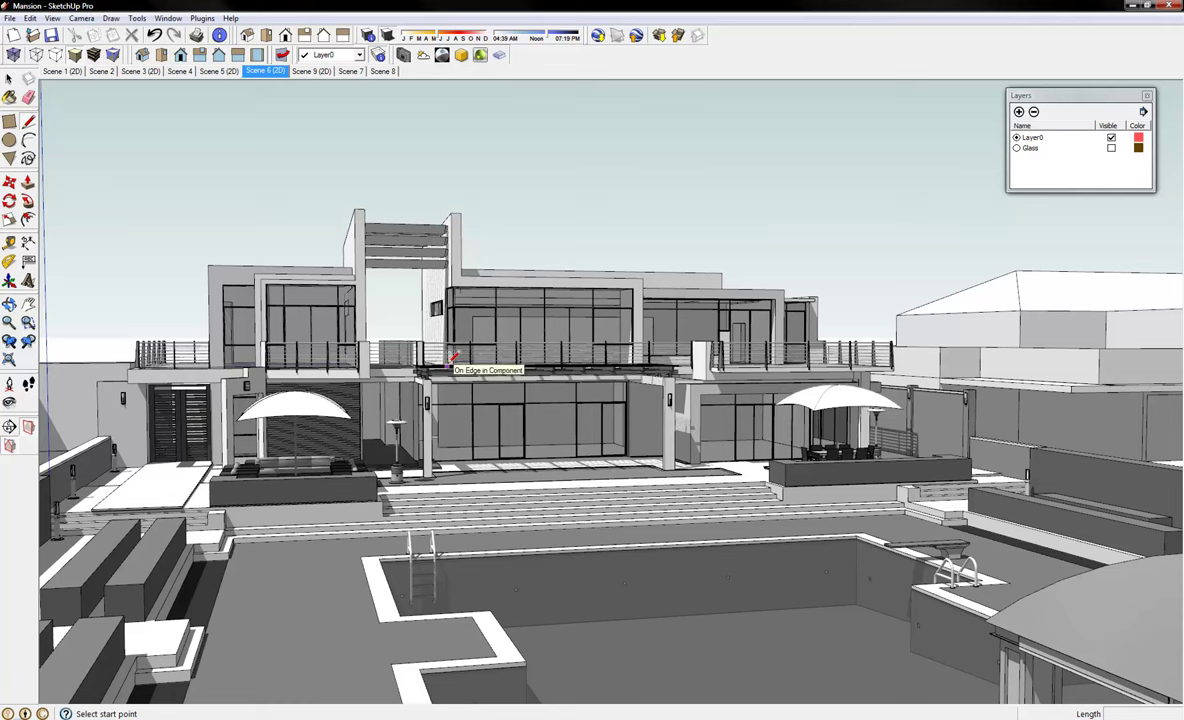
pyautogui.moveTo(441, 397)
pyautogui.mouseDown()
pyautogui.moveTo(522, 438)
pyautogui.moveTo(481, 444)
pyautogui.moveTo(455, 424)
pyautogui.mouseUp()
pyautogui.click(212, 72)
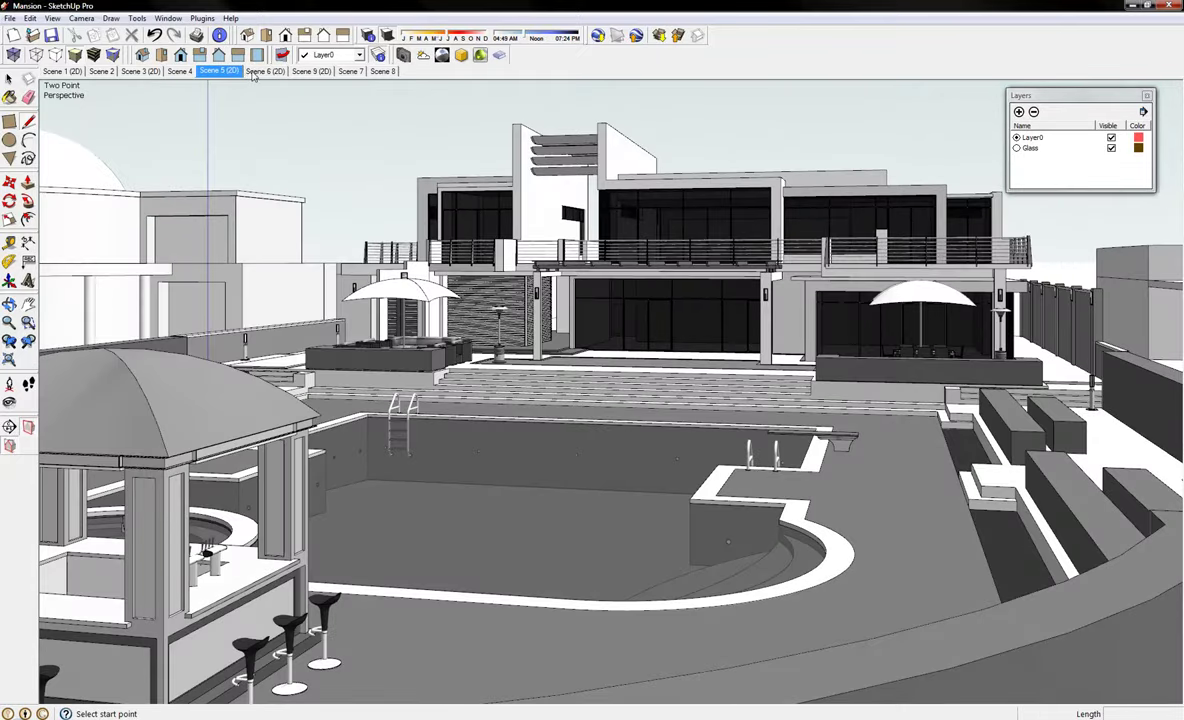
pyautogui.click(256, 72)
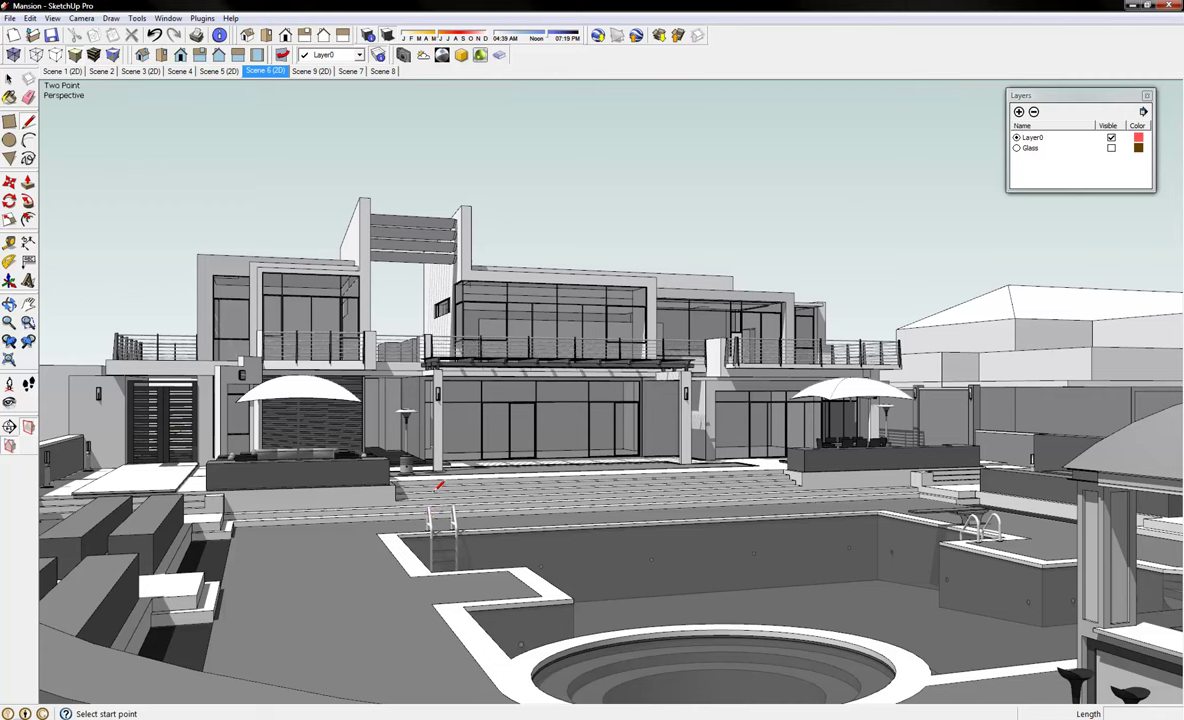
# Toggle the Glass layer on and off to compare the windows, leaving it hidden, then bring up the File menu.
pyautogui.click(1112, 148)
pyautogui.click(1112, 149)
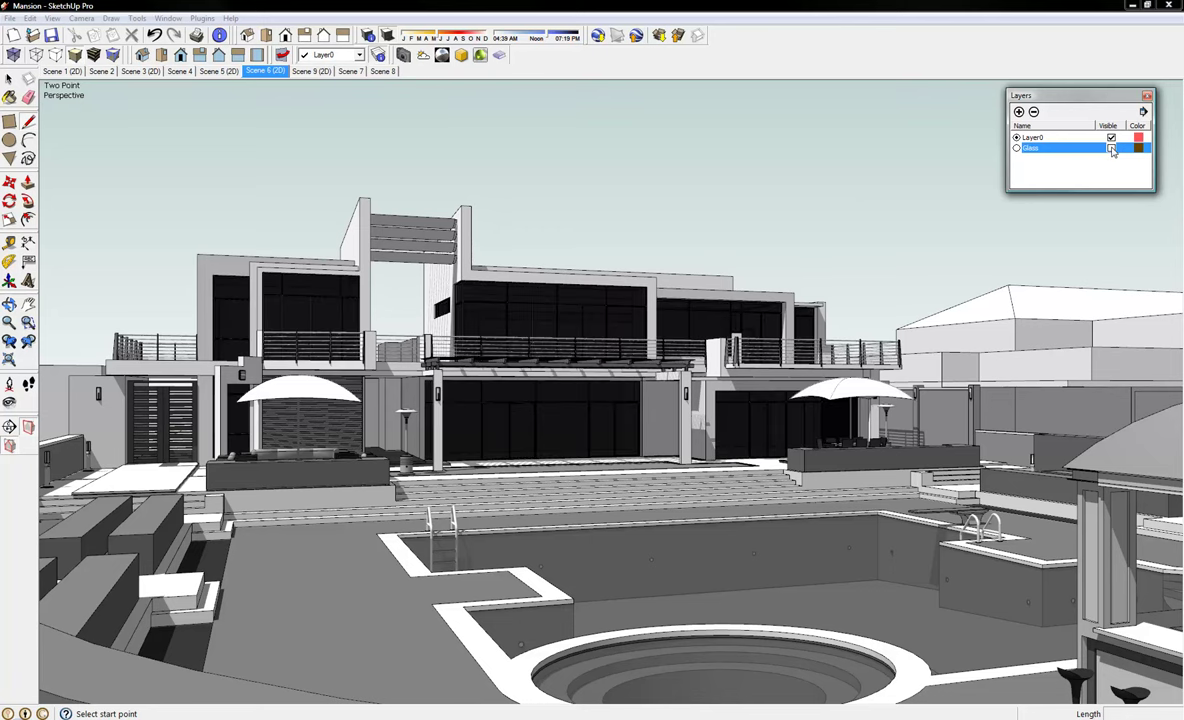
pyautogui.click(1112, 148)
pyautogui.click(1112, 148)
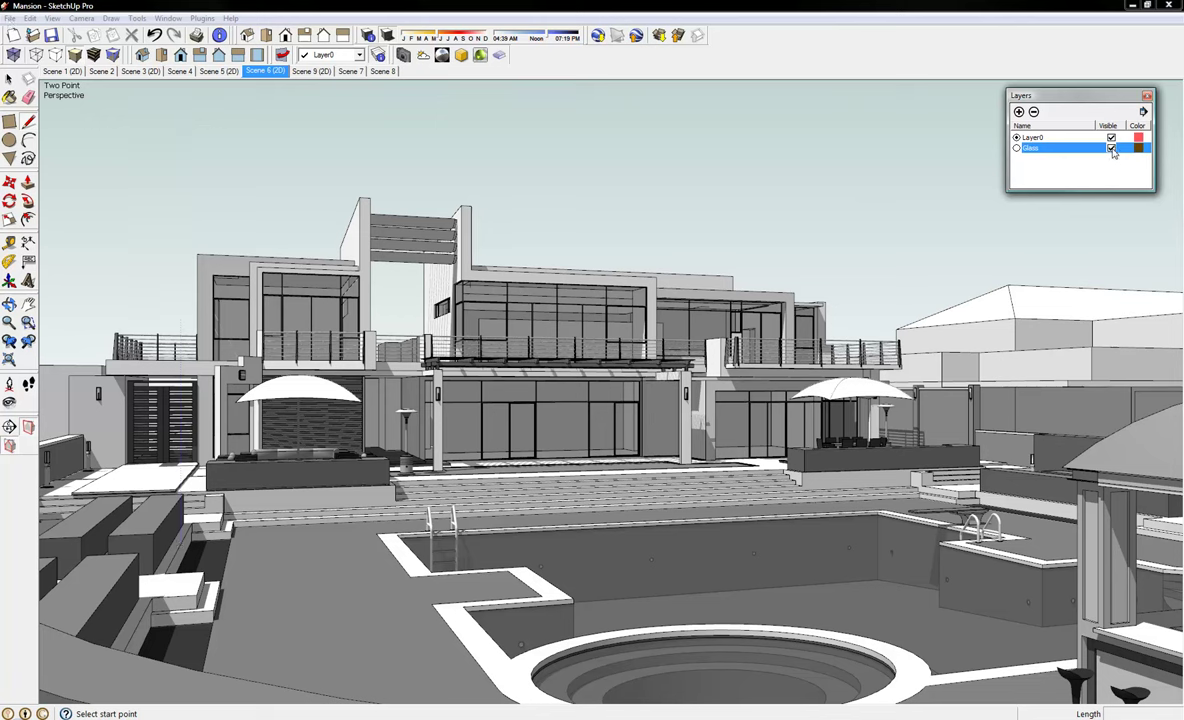
pyautogui.click(1111, 148)
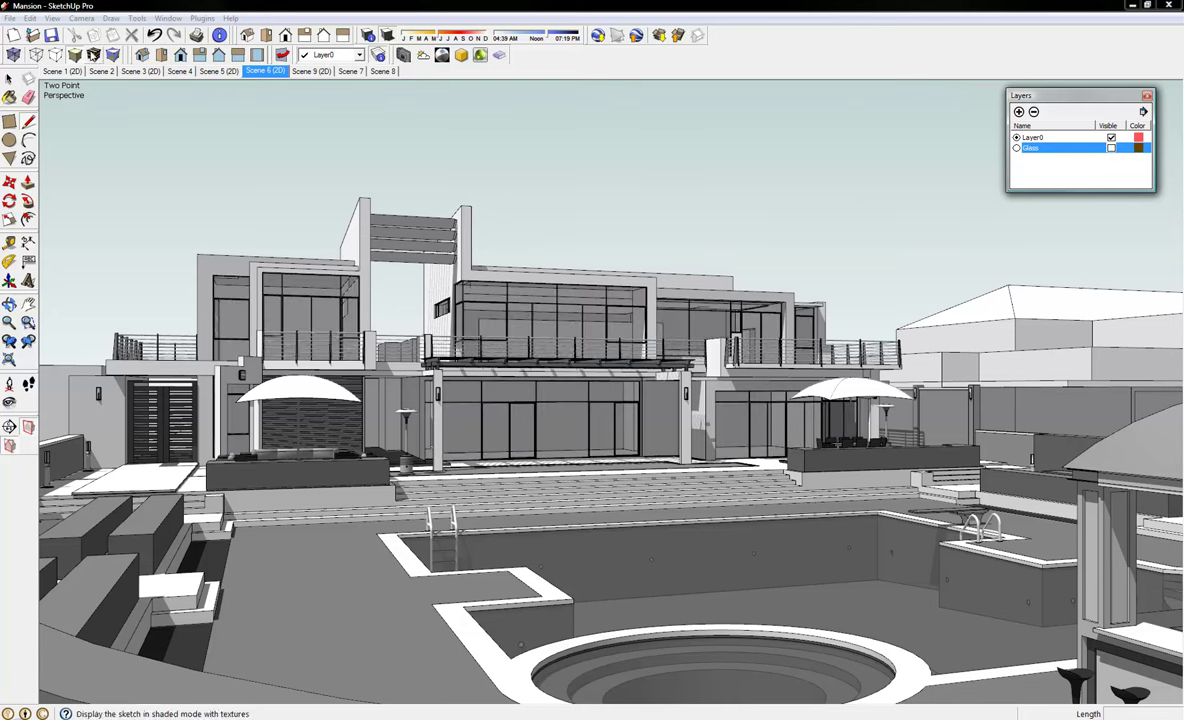
pyautogui.click(9, 18)
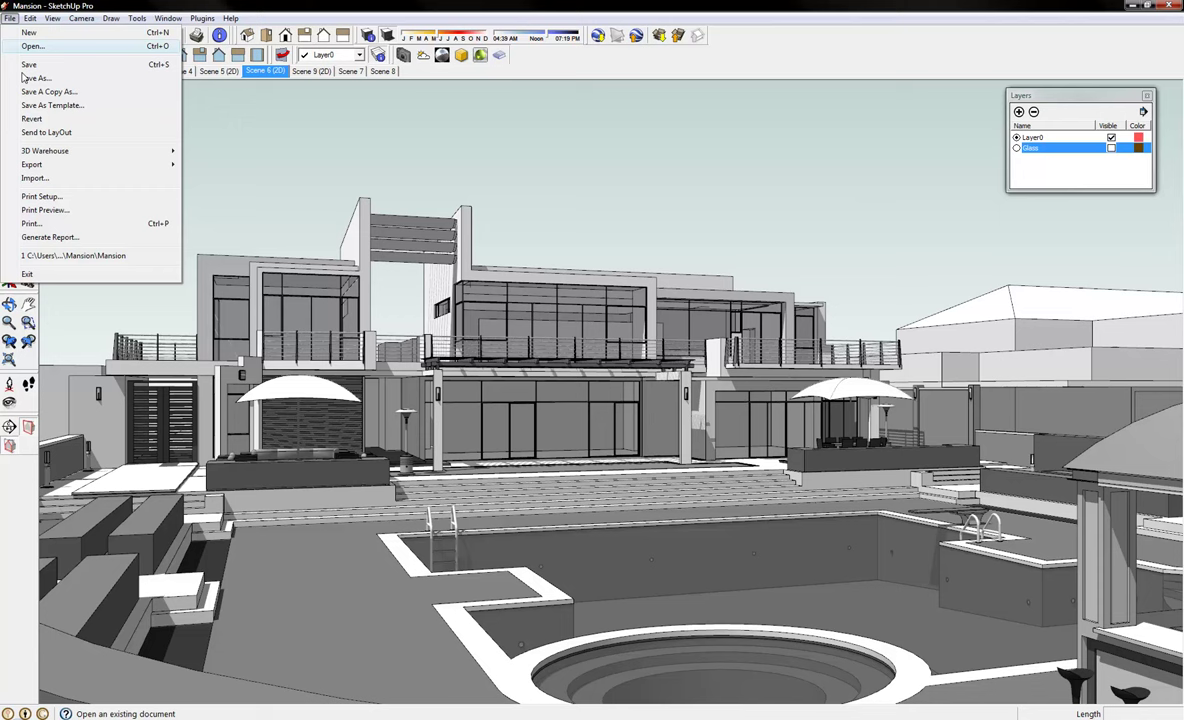
# Set up a 2D Graphic export as Piranesi EPix named 'Mansion - no glass'.
pyautogui.moveTo(41, 166)
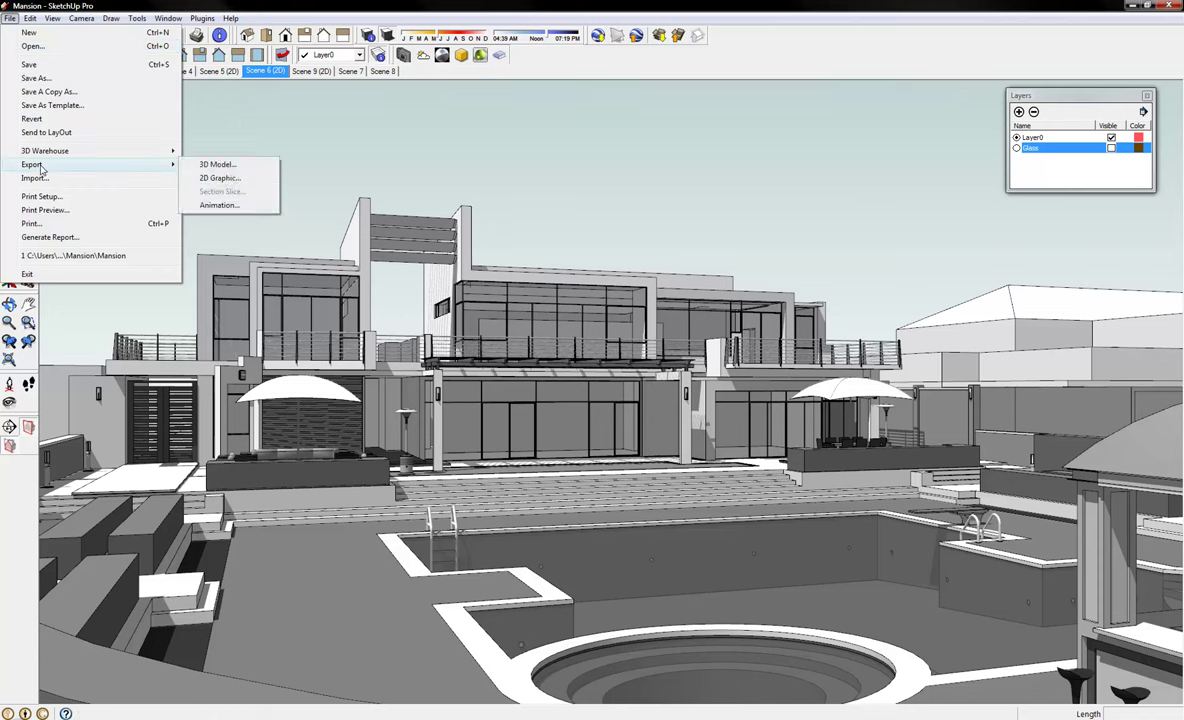
pyautogui.click(246, 182)
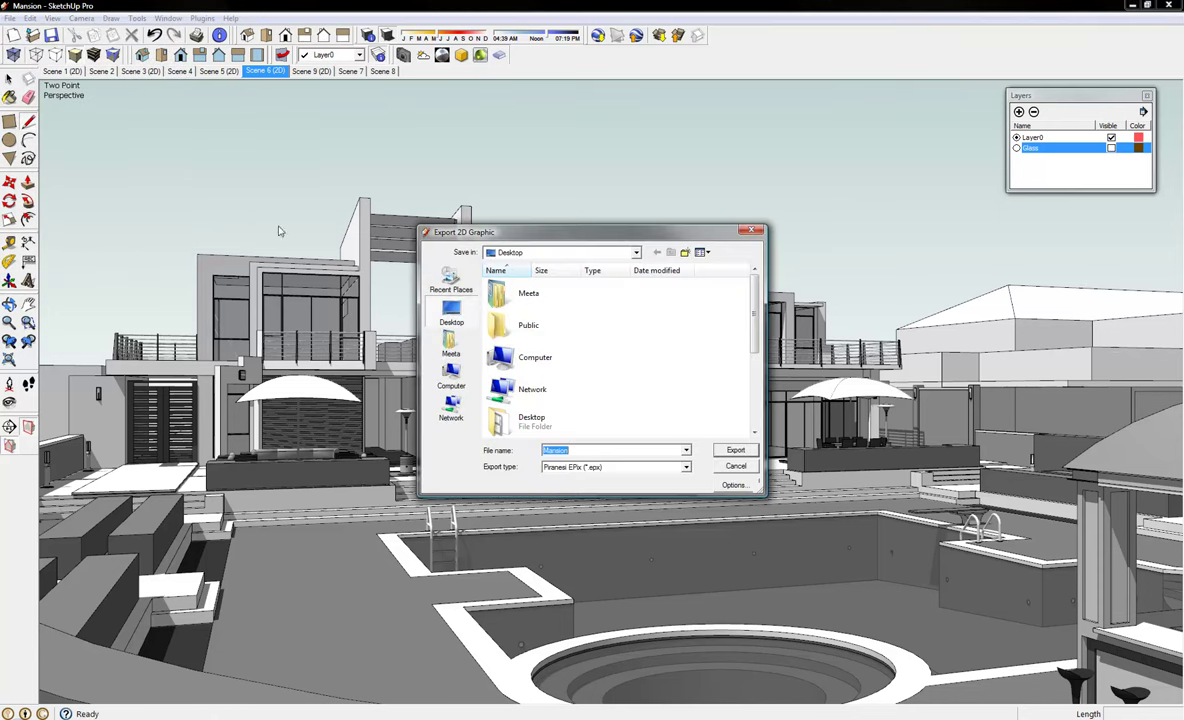
pyautogui.click(687, 468)
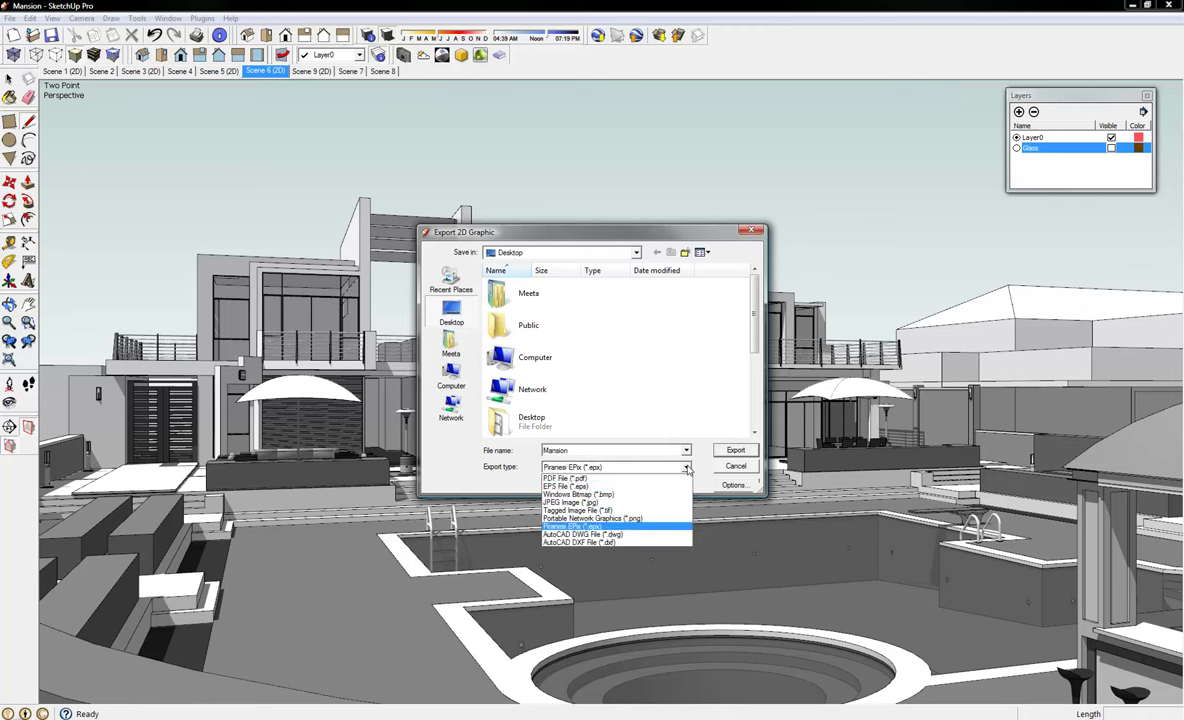
pyautogui.click(675, 528)
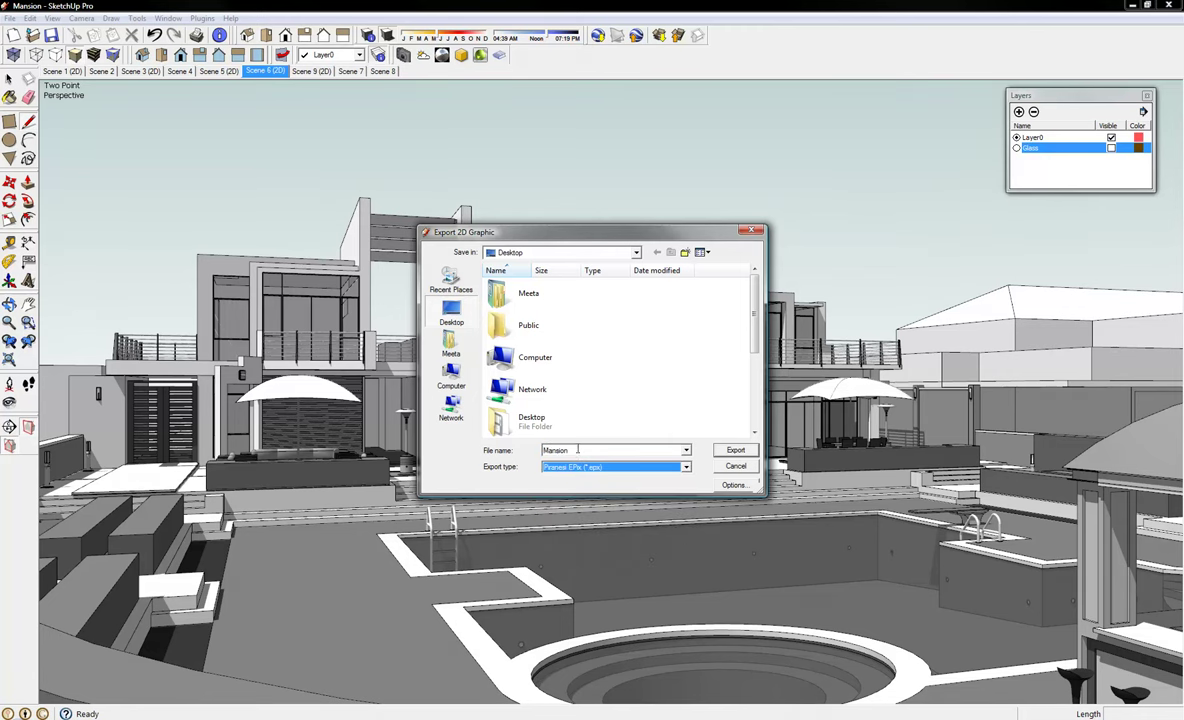
pyautogui.doubleClick(577, 450)
pyautogui.click(577, 450)
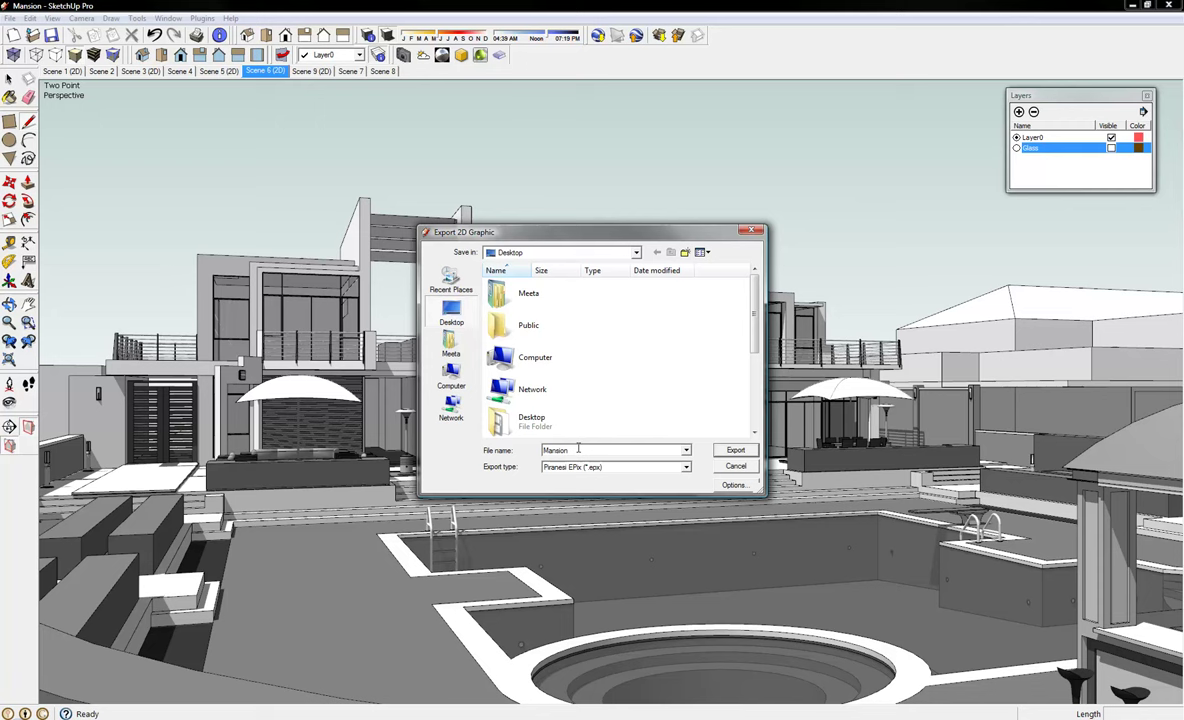
pyautogui.write('- no gl')
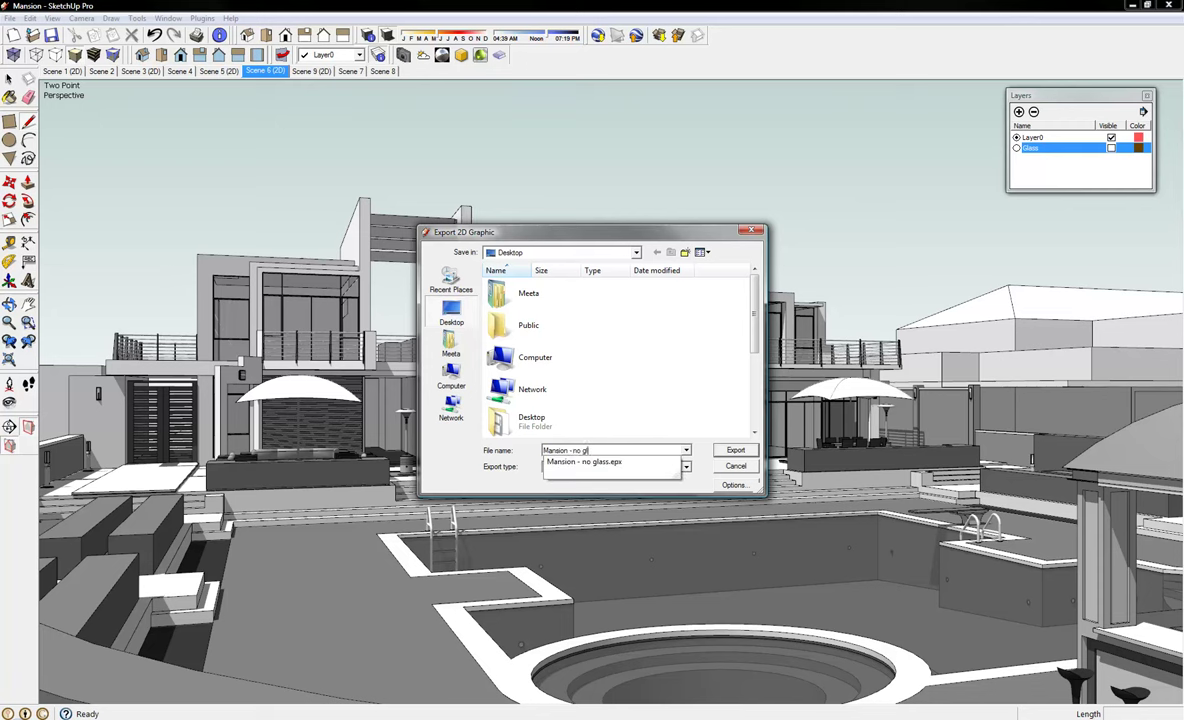
pyautogui.write('as')
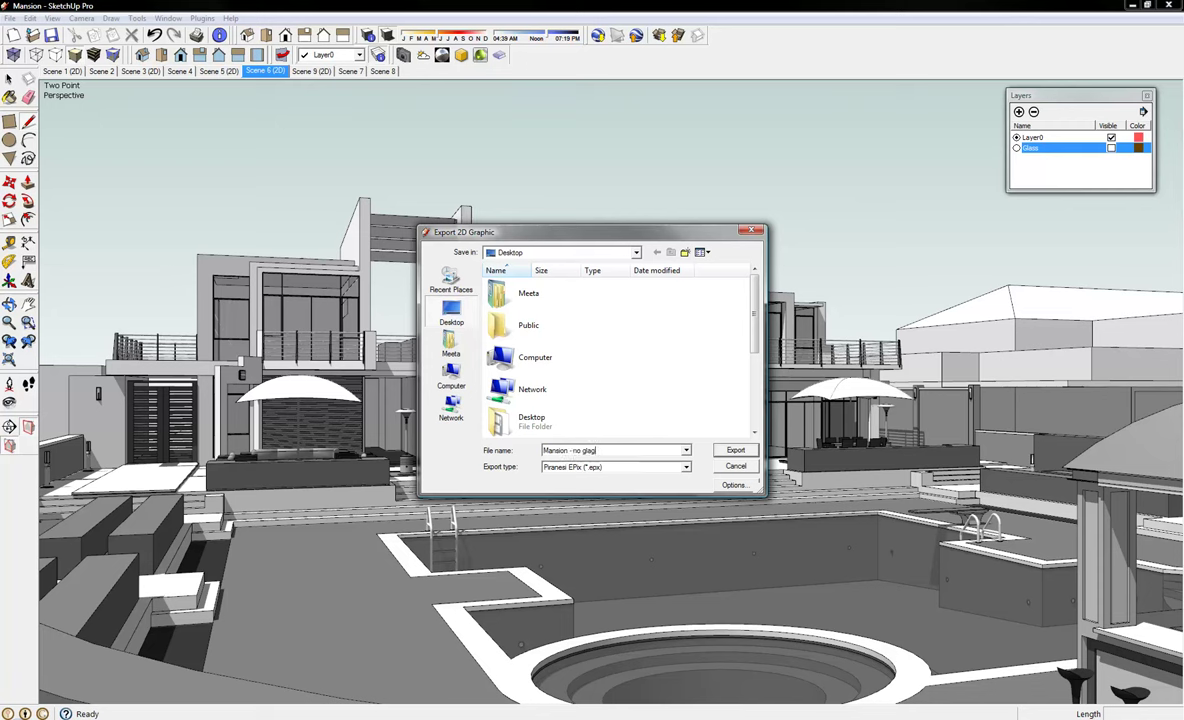
pyautogui.press('BackSpace')
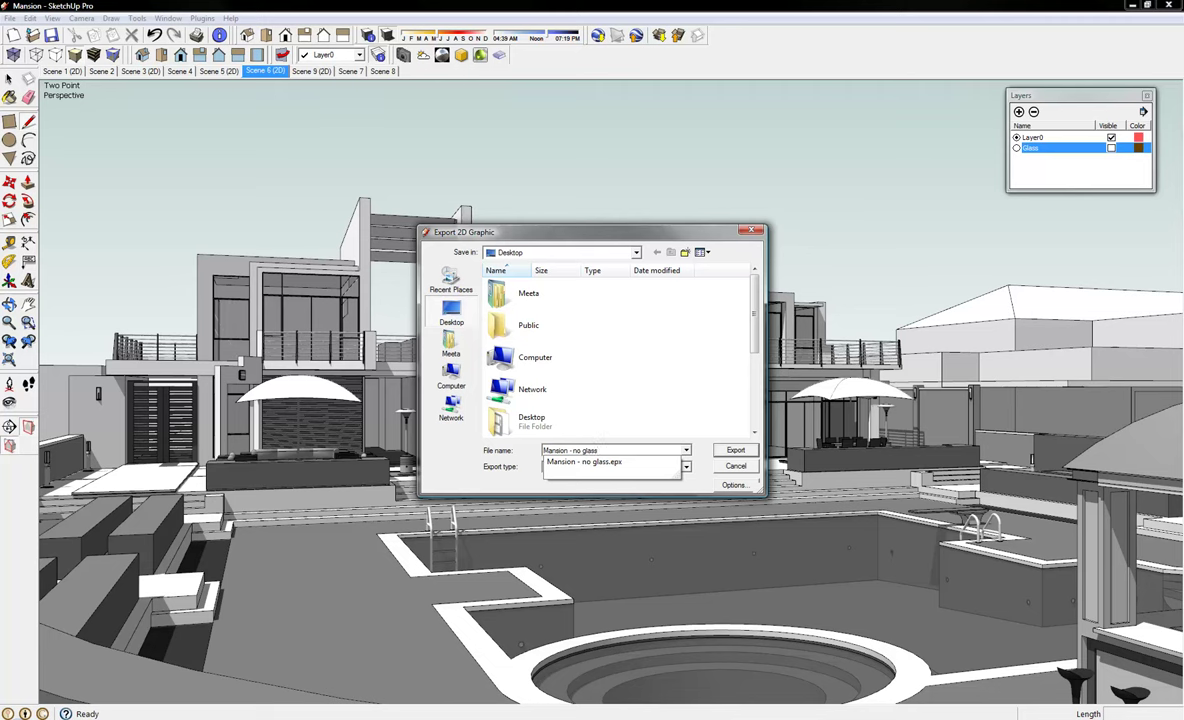
# Review the EPix export options, then close the options and the export window.
pyautogui.click(733, 485)
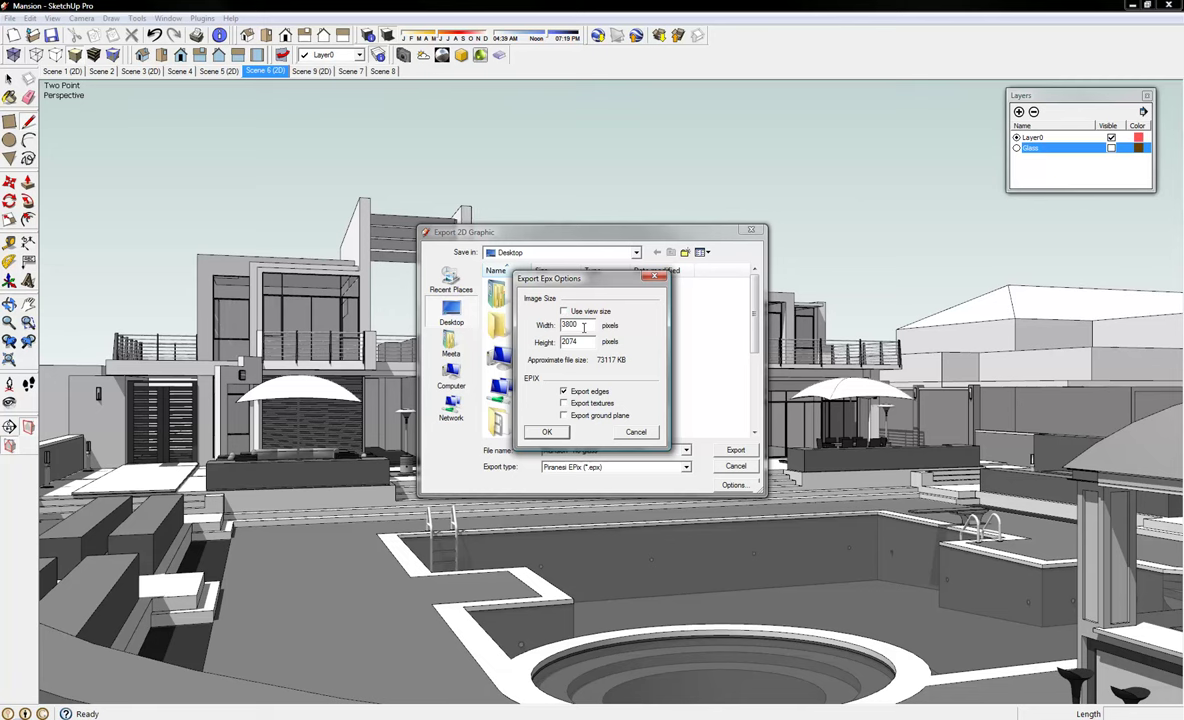
pyautogui.click(636, 431)
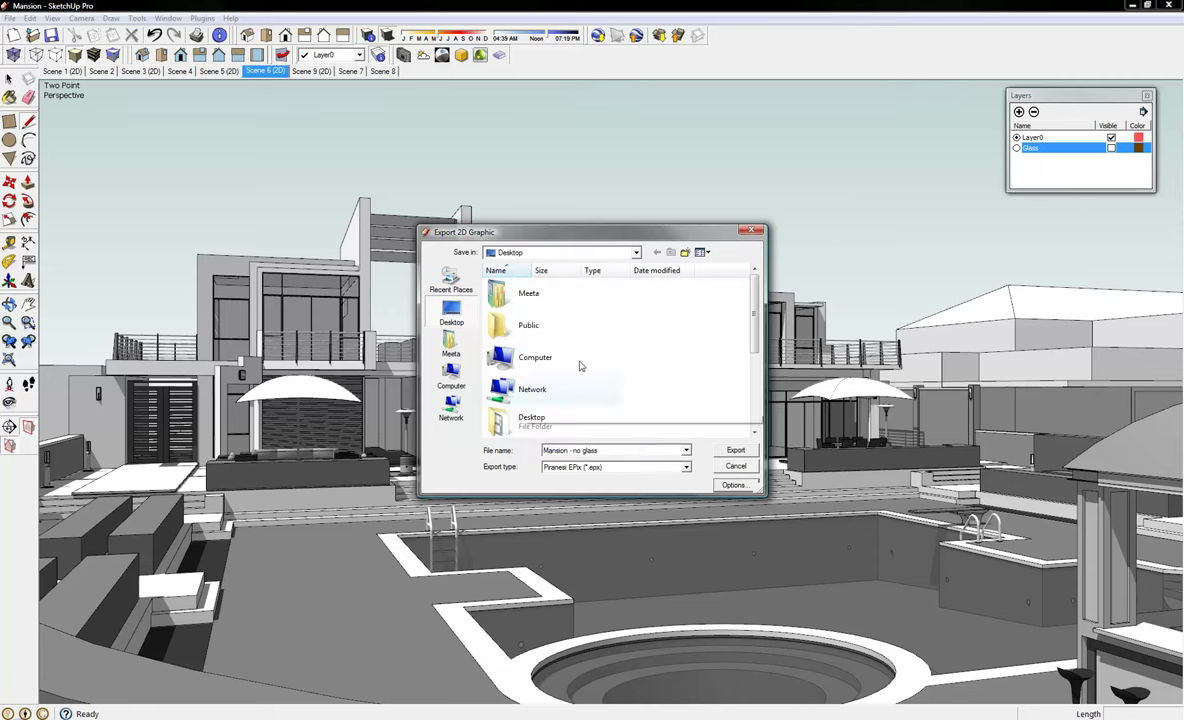
pyautogui.click(735, 467)
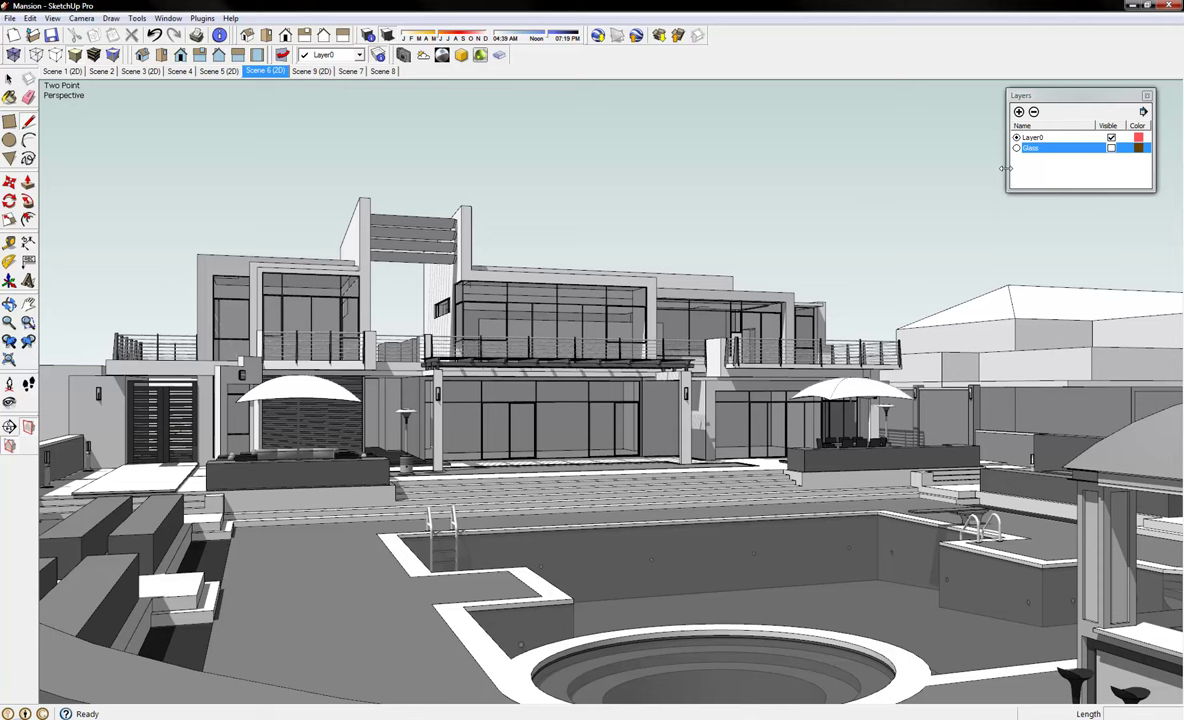
# Show the Glass layer again and start a 2D export named 'Mansion - with glass'.
pyautogui.click(1111, 148)
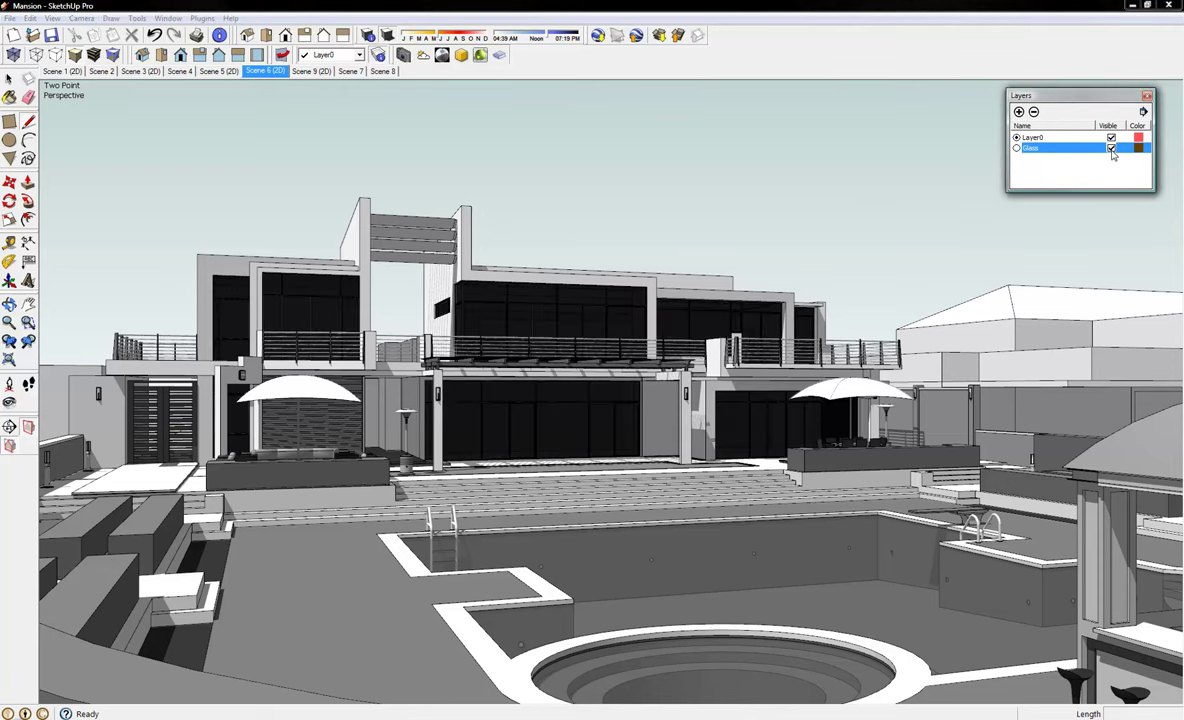
pyautogui.click(10, 18)
pyautogui.moveTo(150, 164)
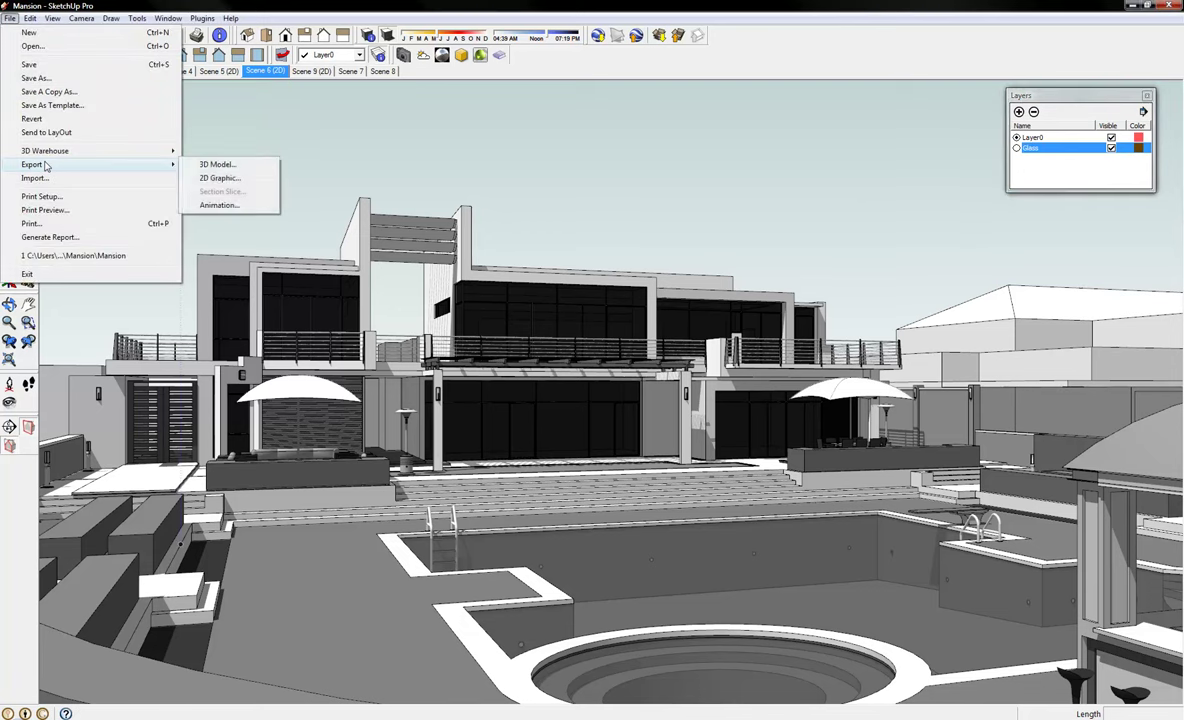
pyautogui.click(232, 178)
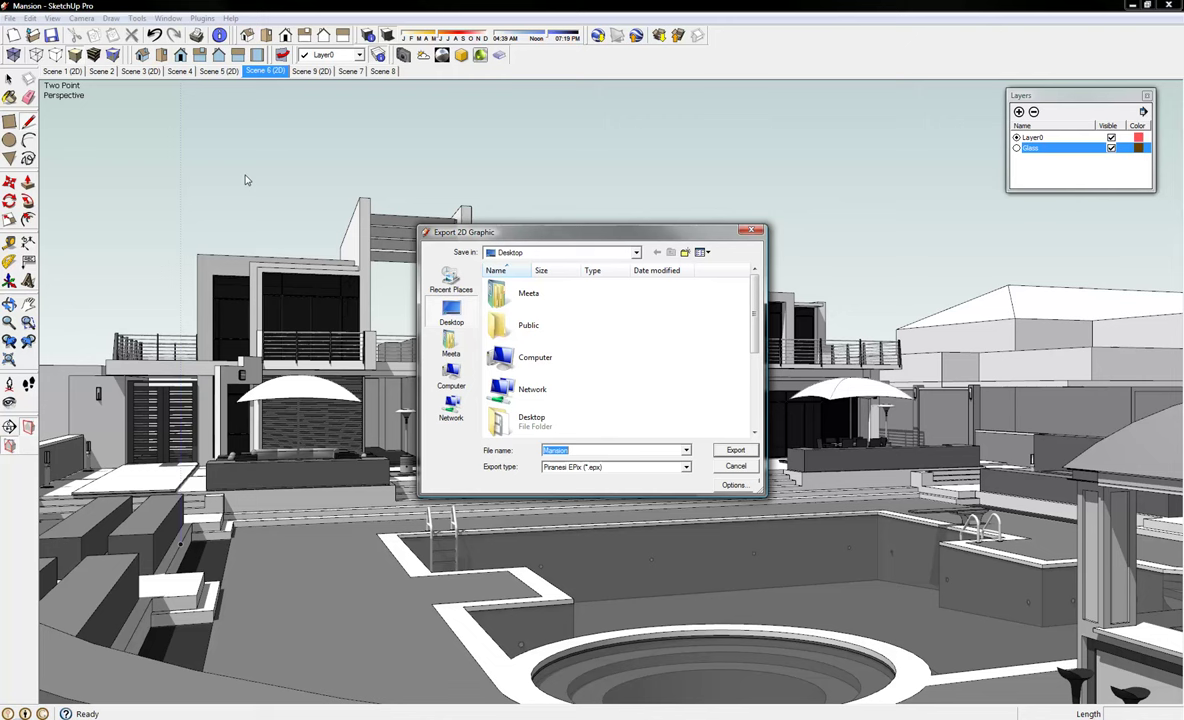
pyautogui.click(652, 451)
pyautogui.write('-')
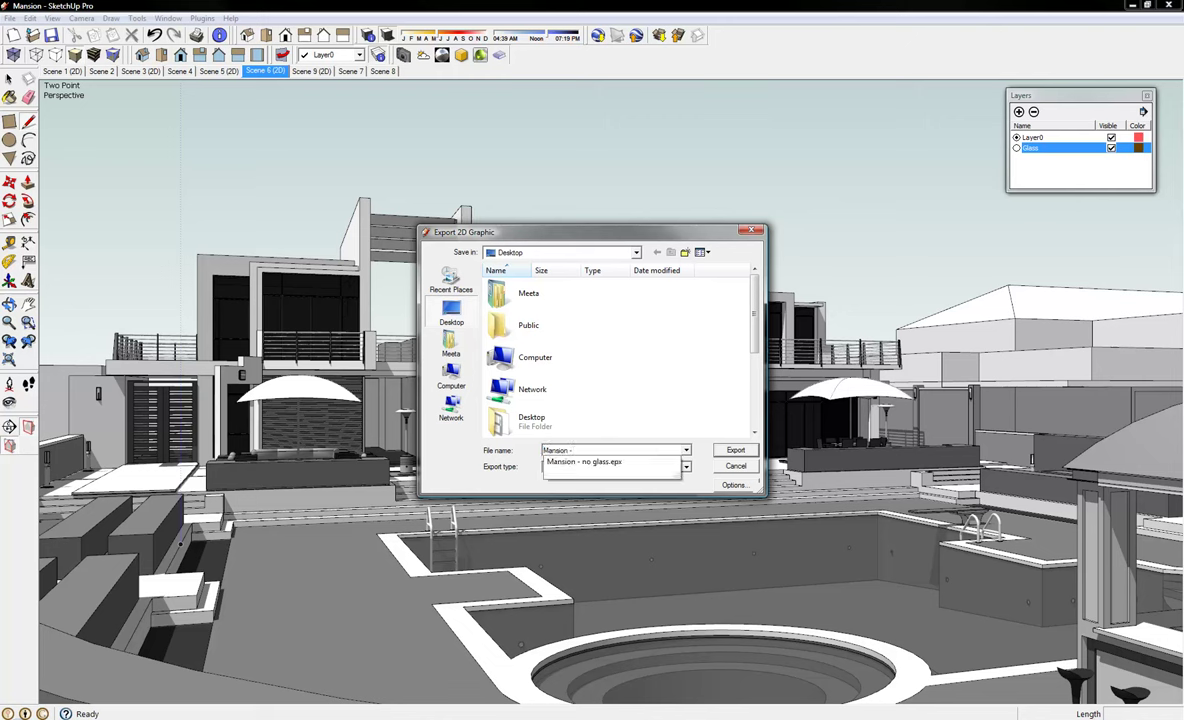
pyautogui.write(' with glass')
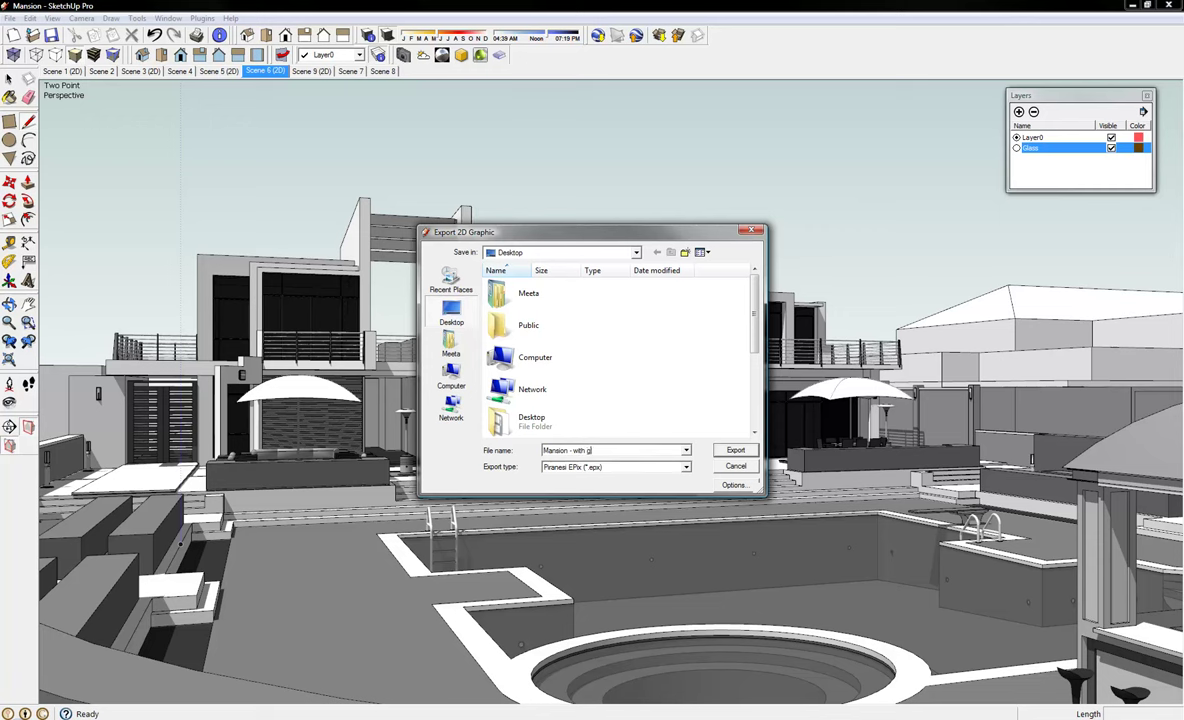
# Check the EPix export options, then close them and the export window.
pyautogui.click(744, 488)
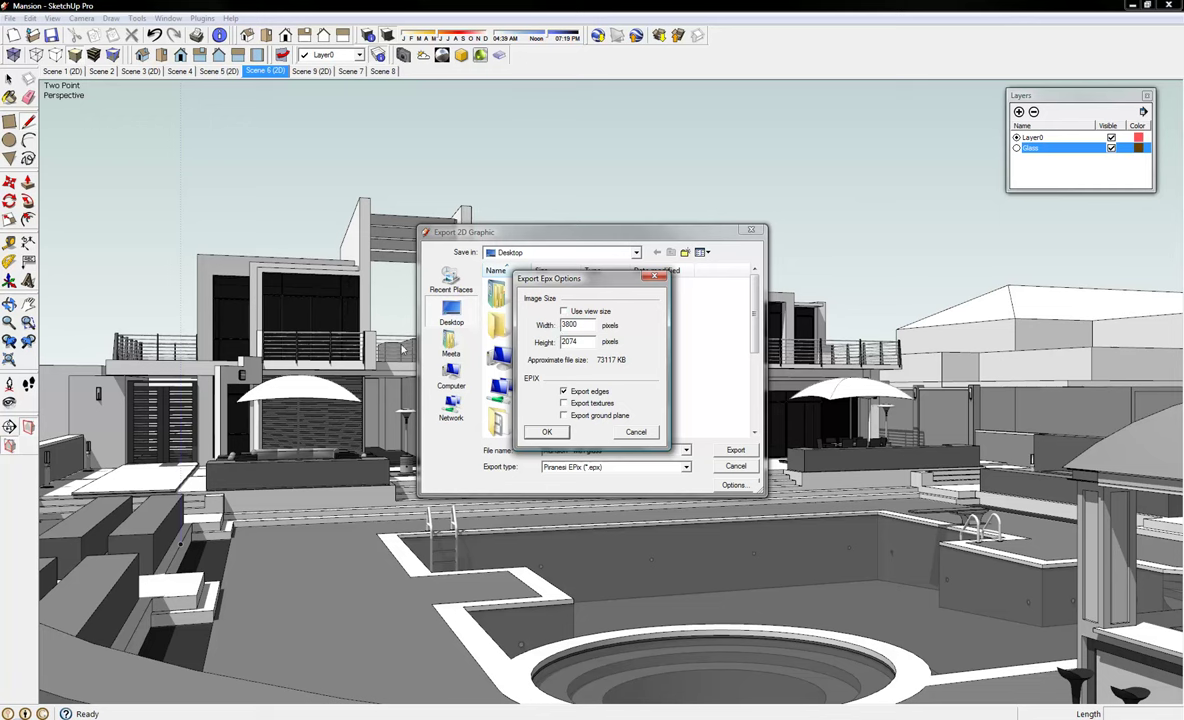
pyautogui.click(636, 432)
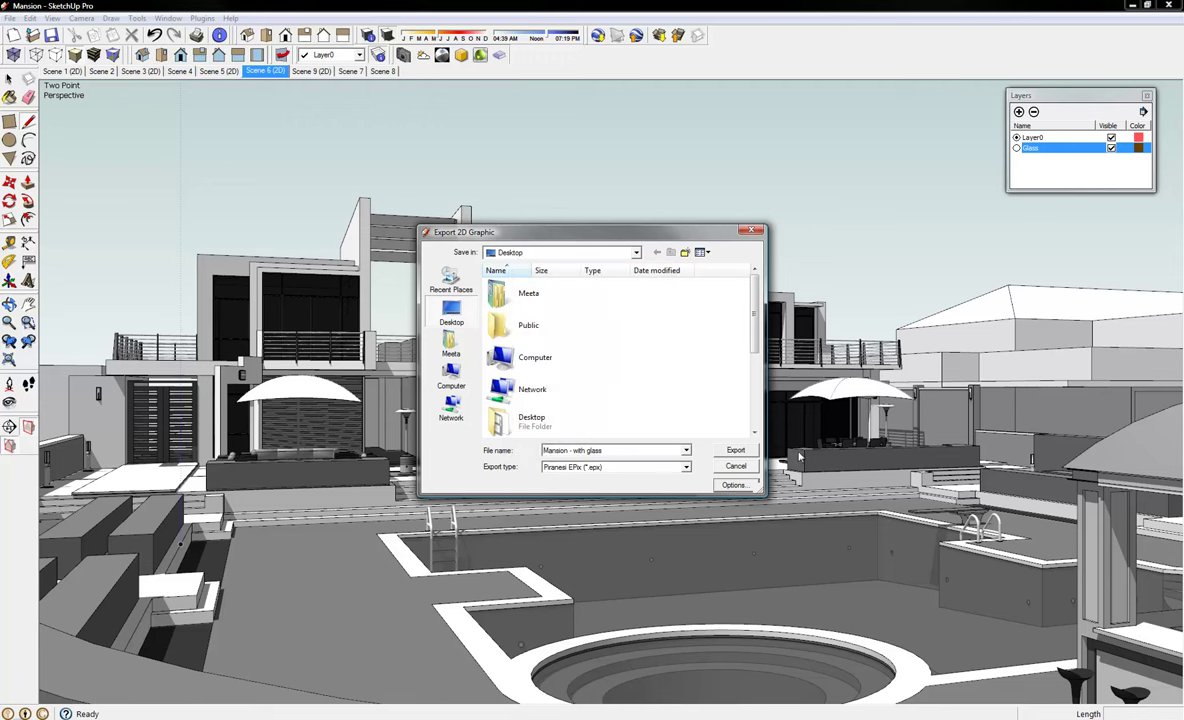
pyautogui.click(736, 466)
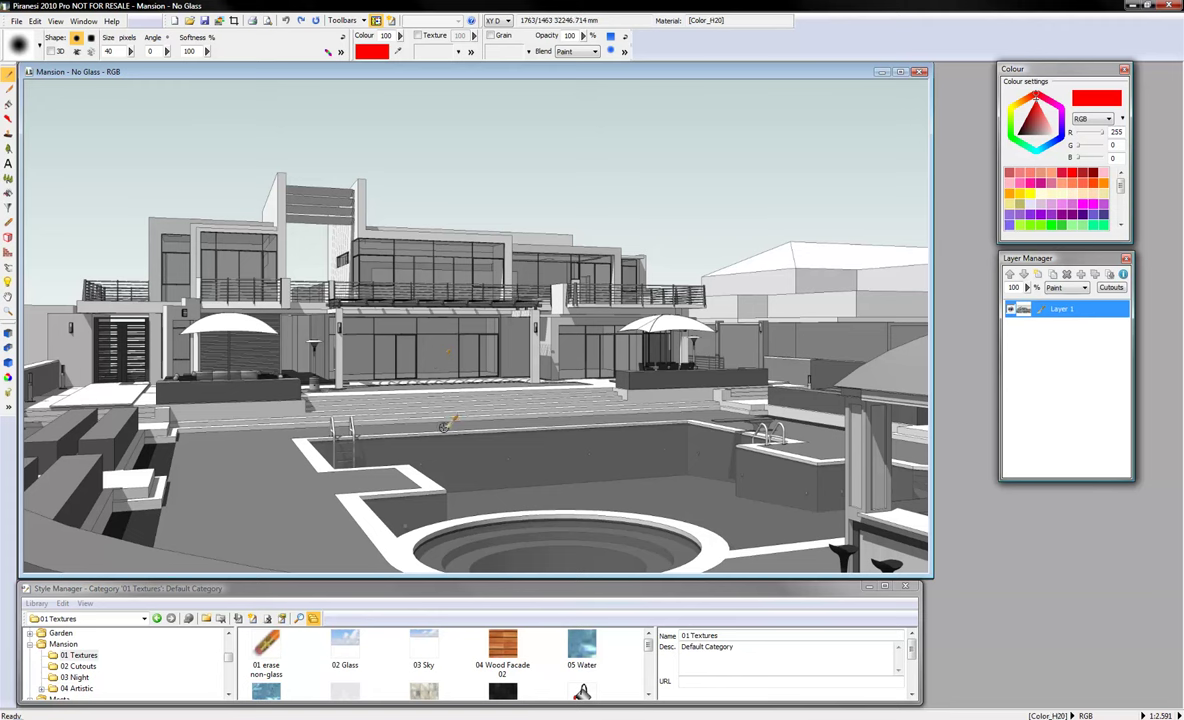
# Import 'Mansion - With Glass' from the Mansion folder as a new layer.
pyautogui.click(16, 21)
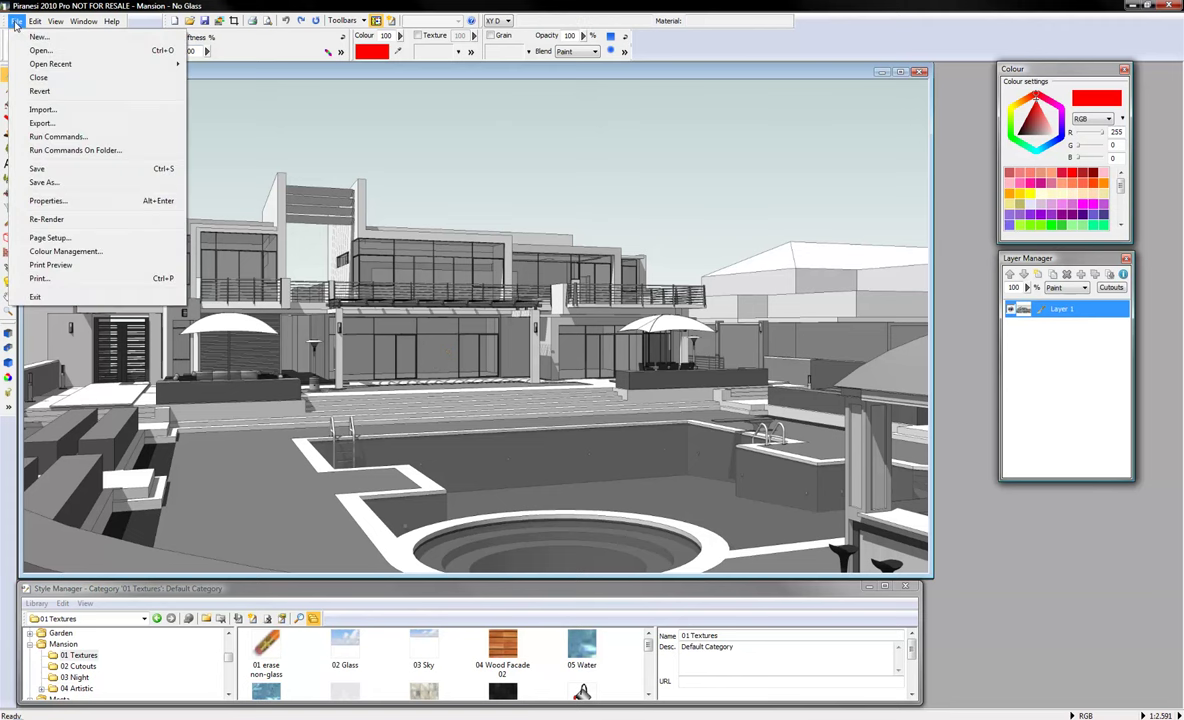
pyautogui.click(40, 110)
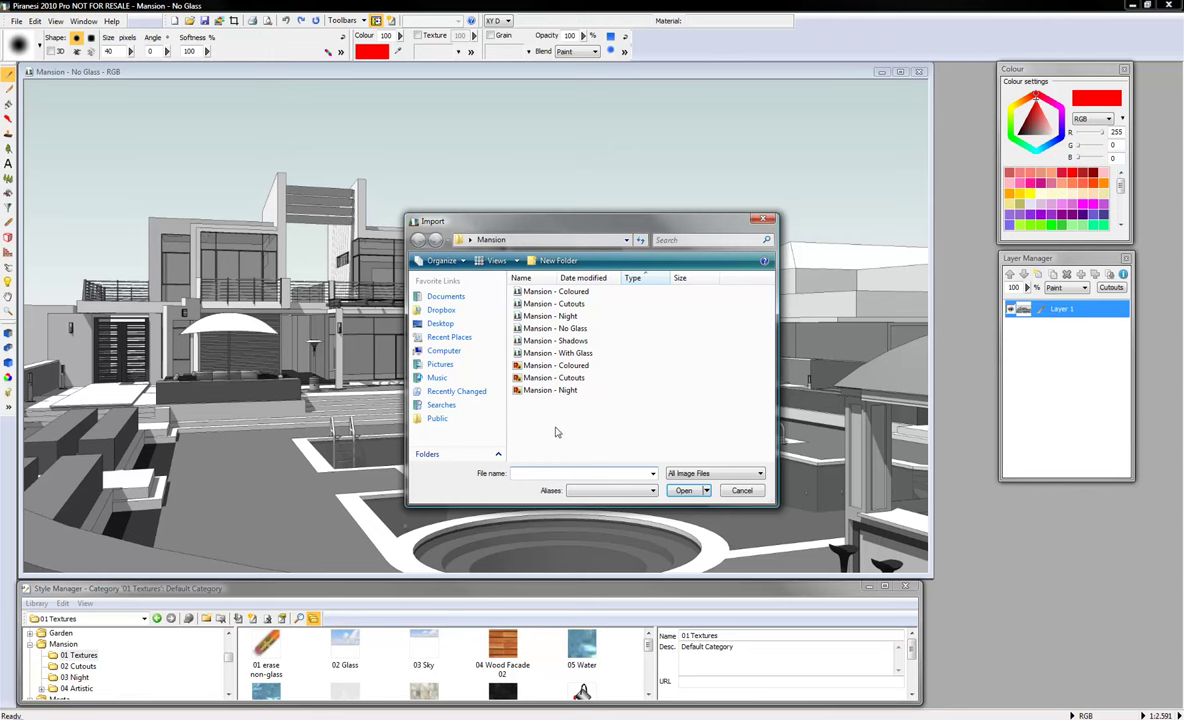
pyautogui.click(545, 353)
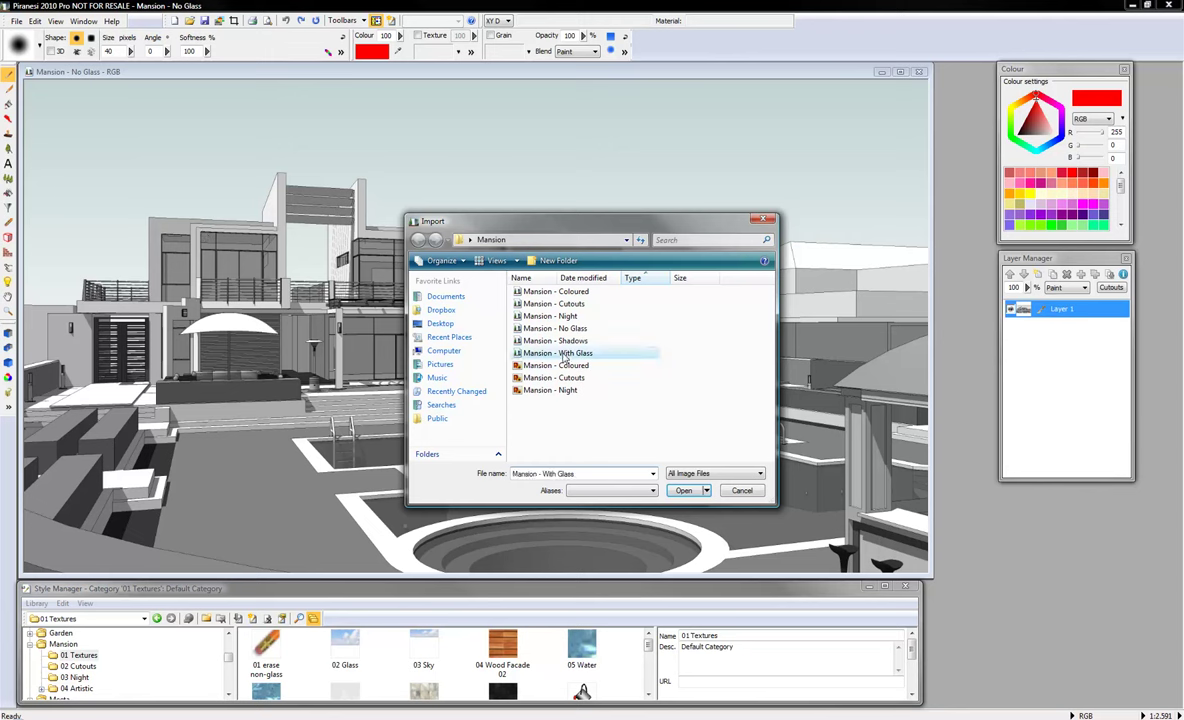
pyautogui.click(681, 491)
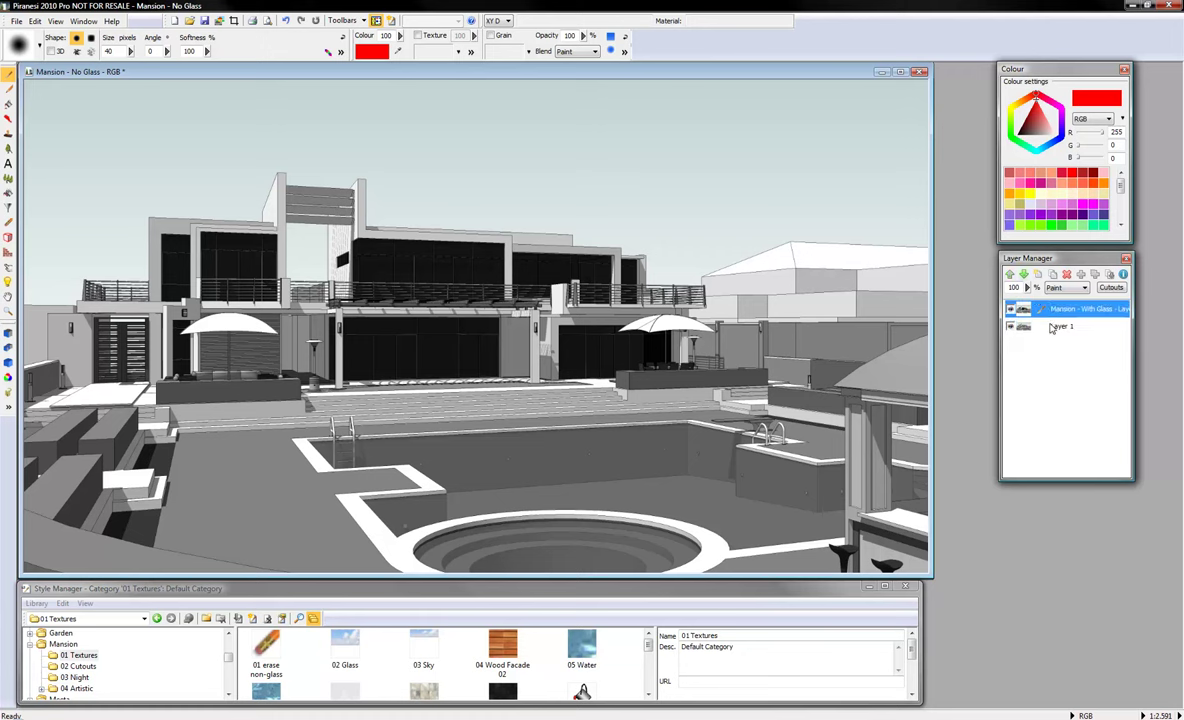
# Erase the non-glass parts of the imported glass layer with the 01 erase style.
pyautogui.click(1051, 312)
pyautogui.click(258, 646)
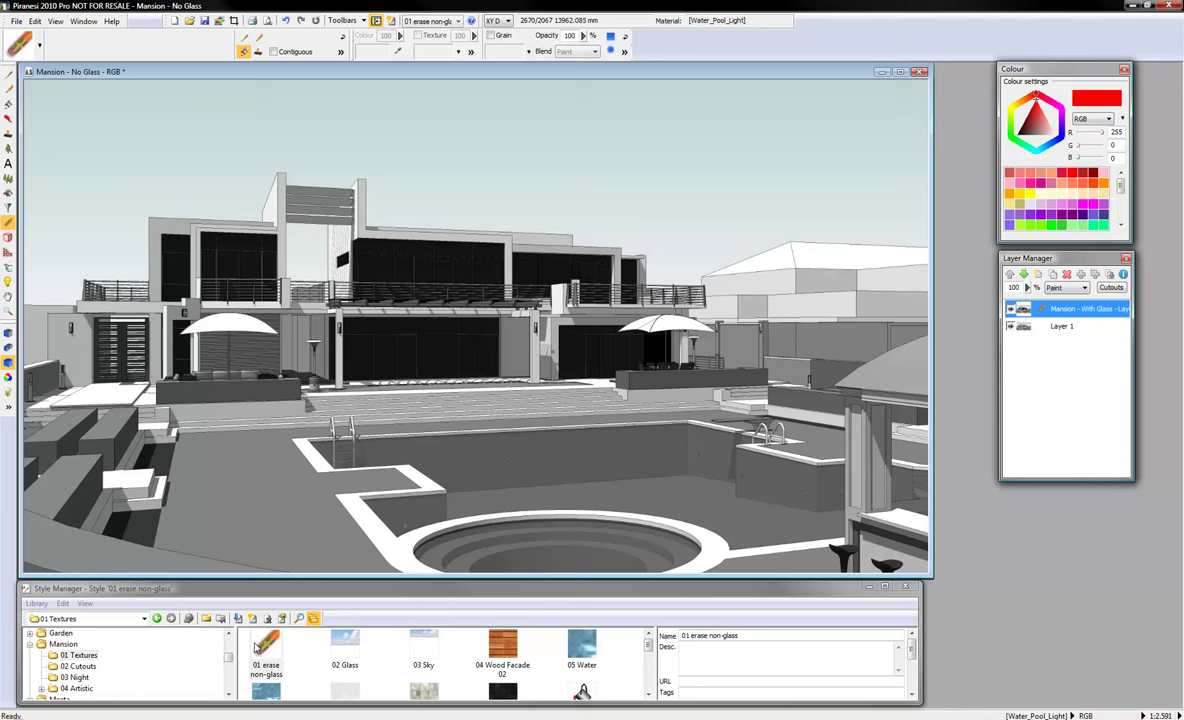
pyautogui.click(488, 344)
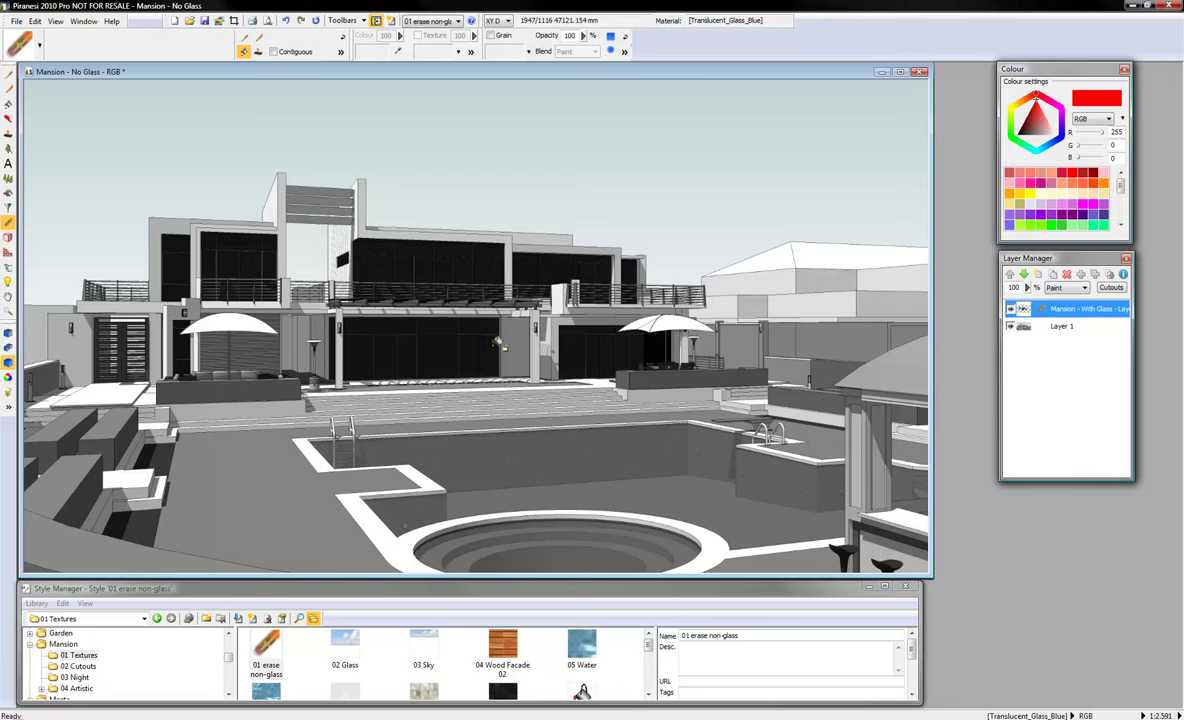
# Check the result by hiding and reshowing Layer 1, then add an empty top layer.
pyautogui.click(1010, 326)
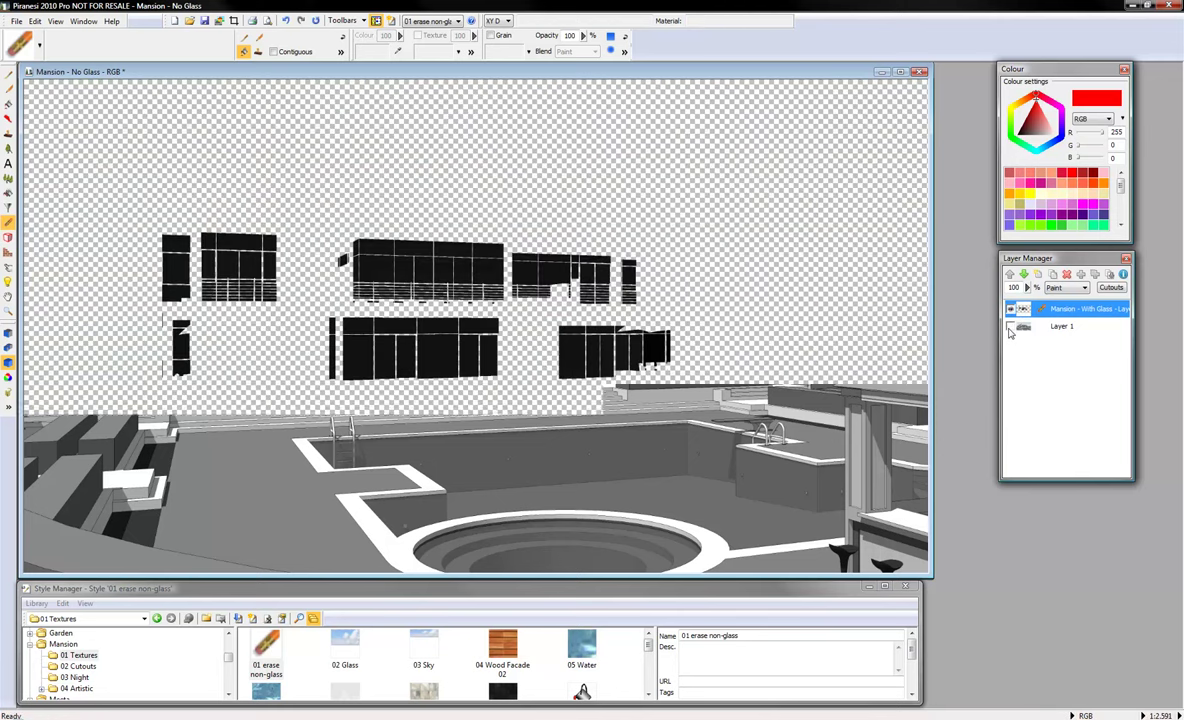
pyautogui.click(1010, 328)
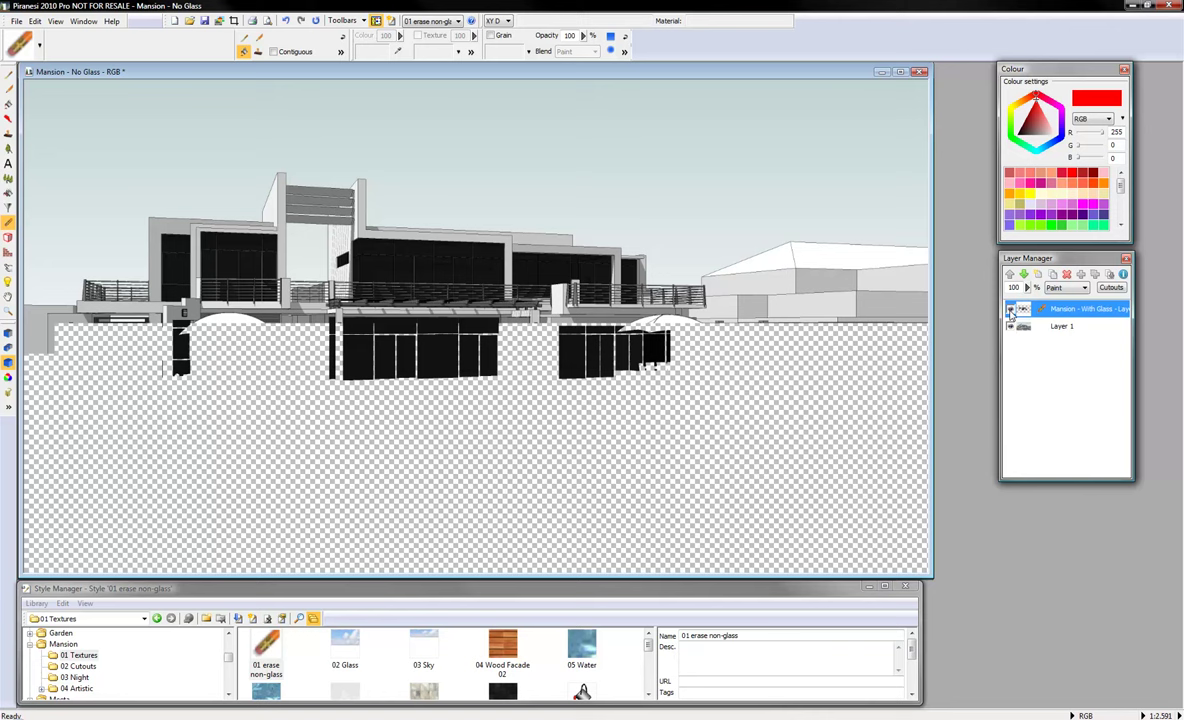
pyautogui.click(1039, 275)
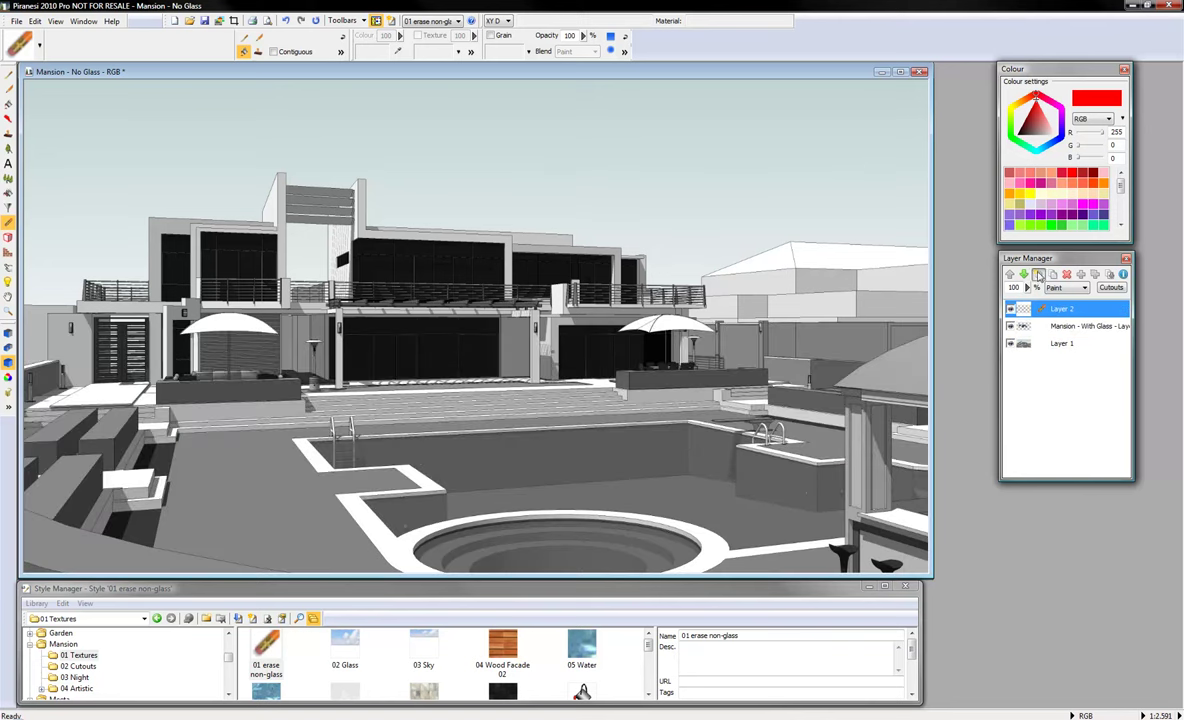
# Fill the windows with the 02 Glass style at about half opacity, then add another layer.
pyautogui.click(345, 645)
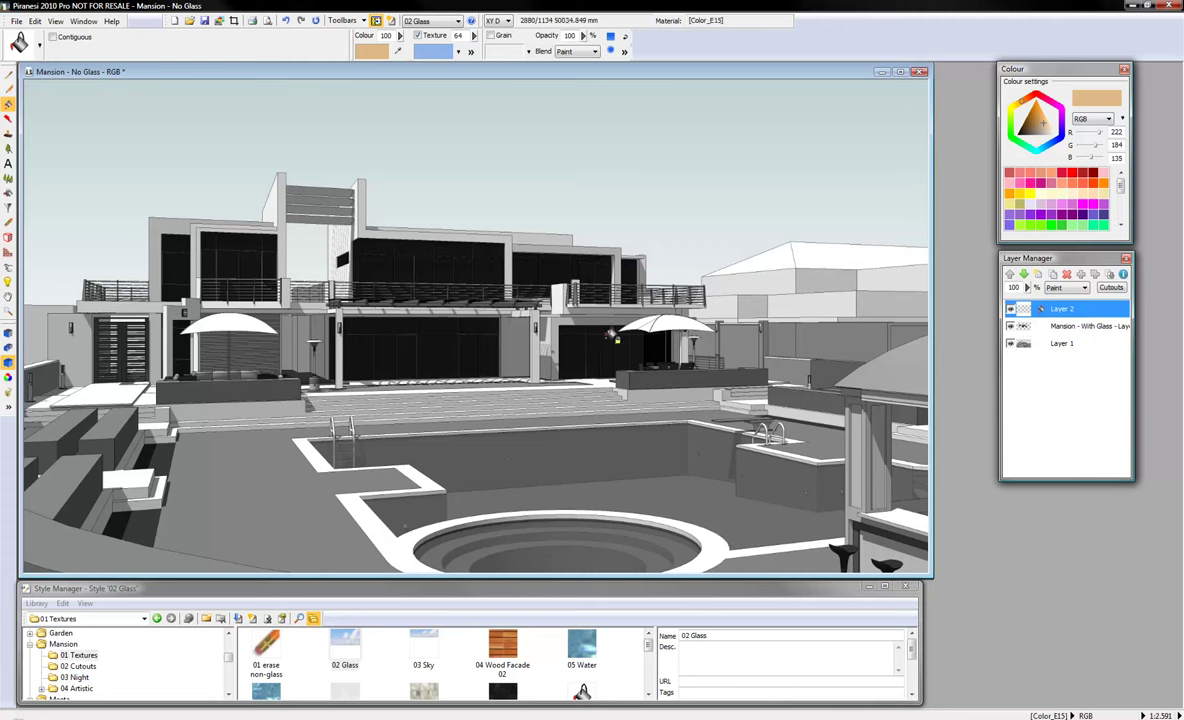
pyautogui.click(411, 321)
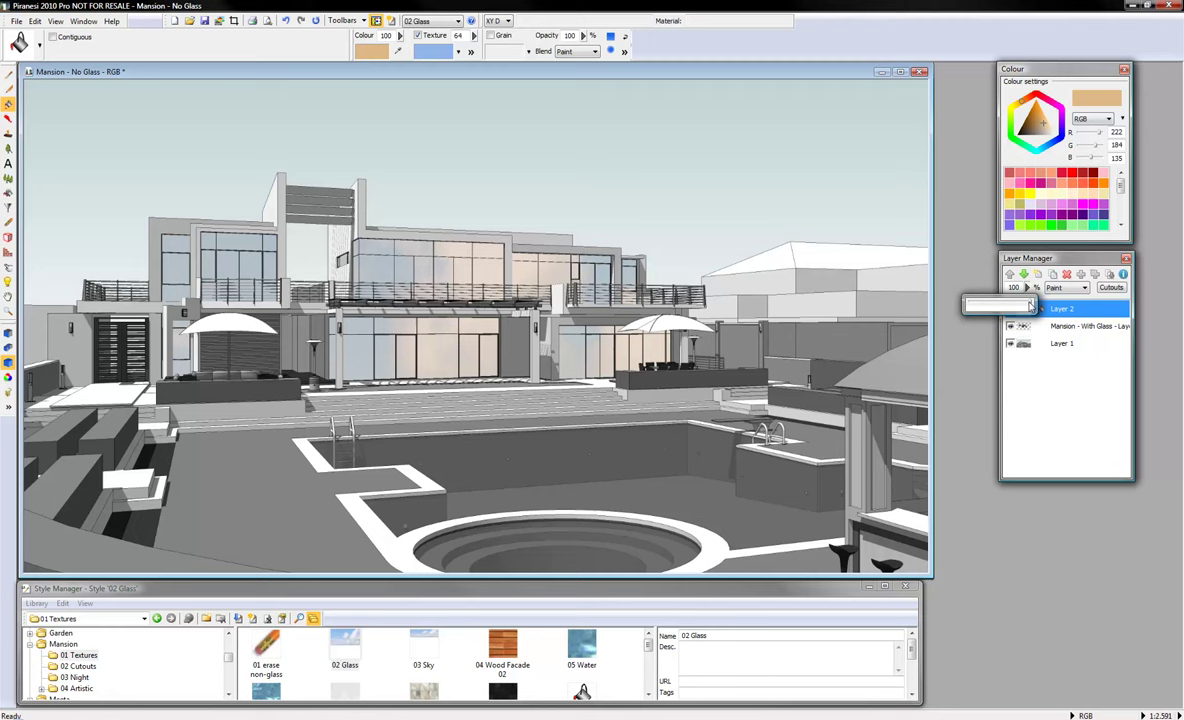
pyautogui.moveTo(1032, 306); pyautogui.dragTo(1000, 296)
pyautogui.hotkey('ctrl', 'shift', 'n')
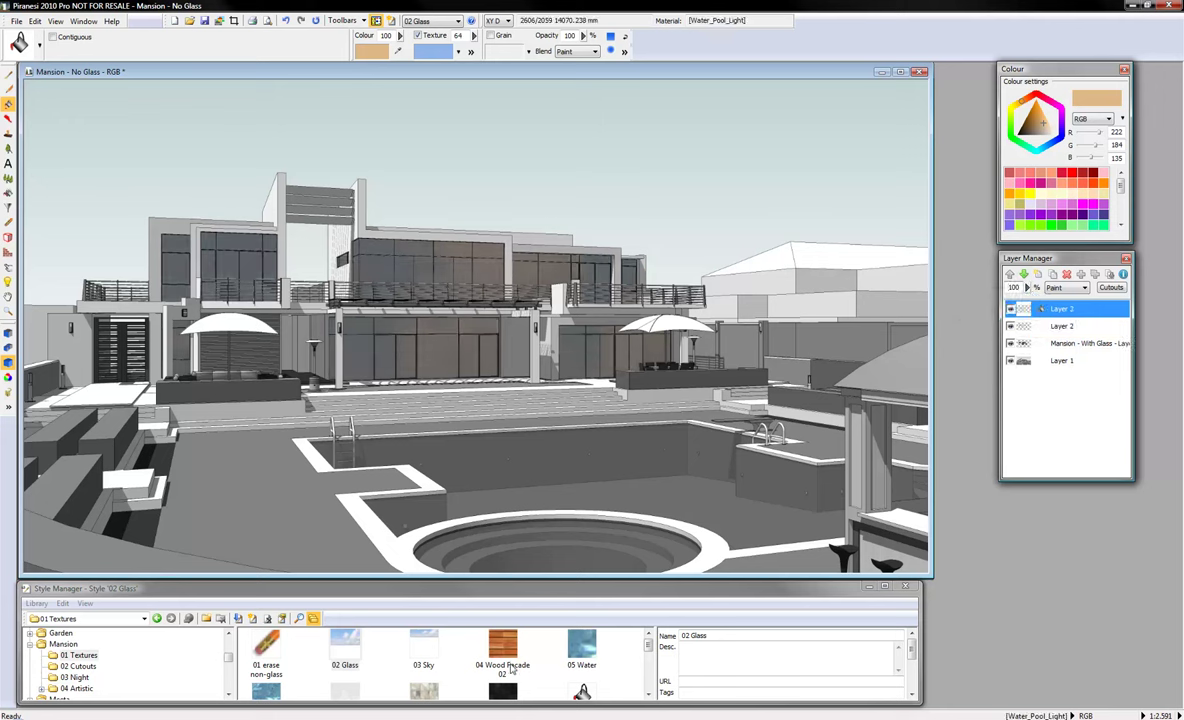
# Fill the sky area with the 03 Sky cloud texture and set the layer to 63% opacity.
pyautogui.click(423, 645)
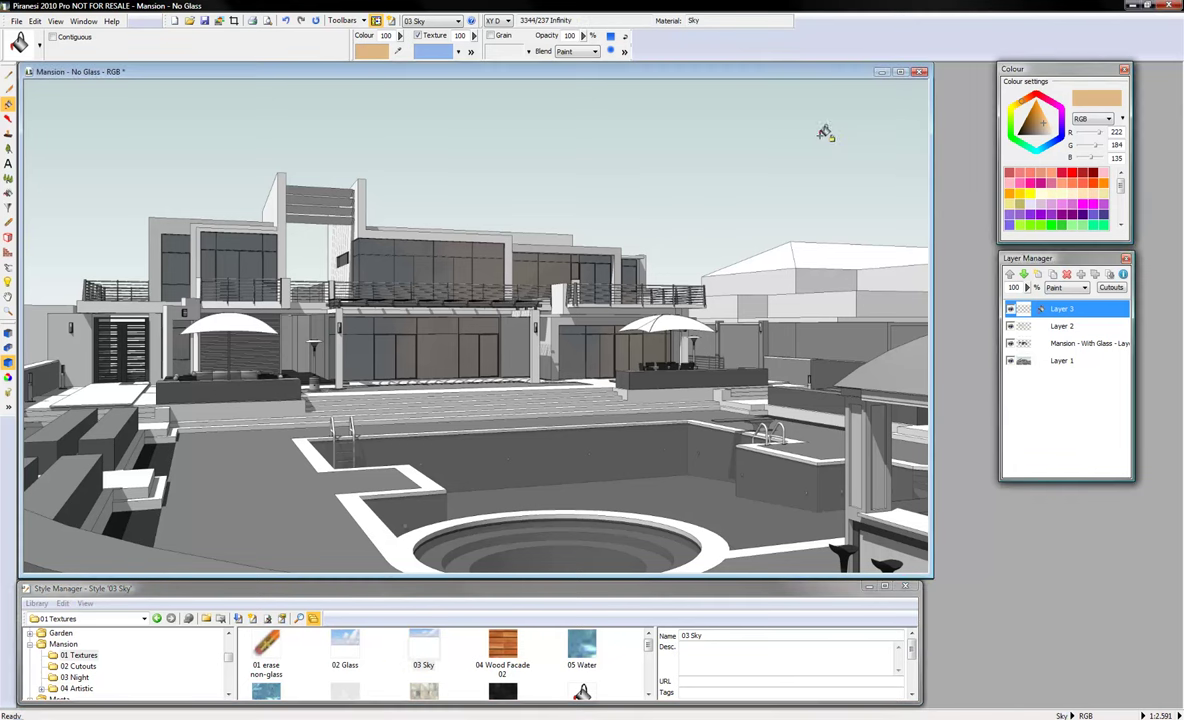
pyautogui.click(824, 128)
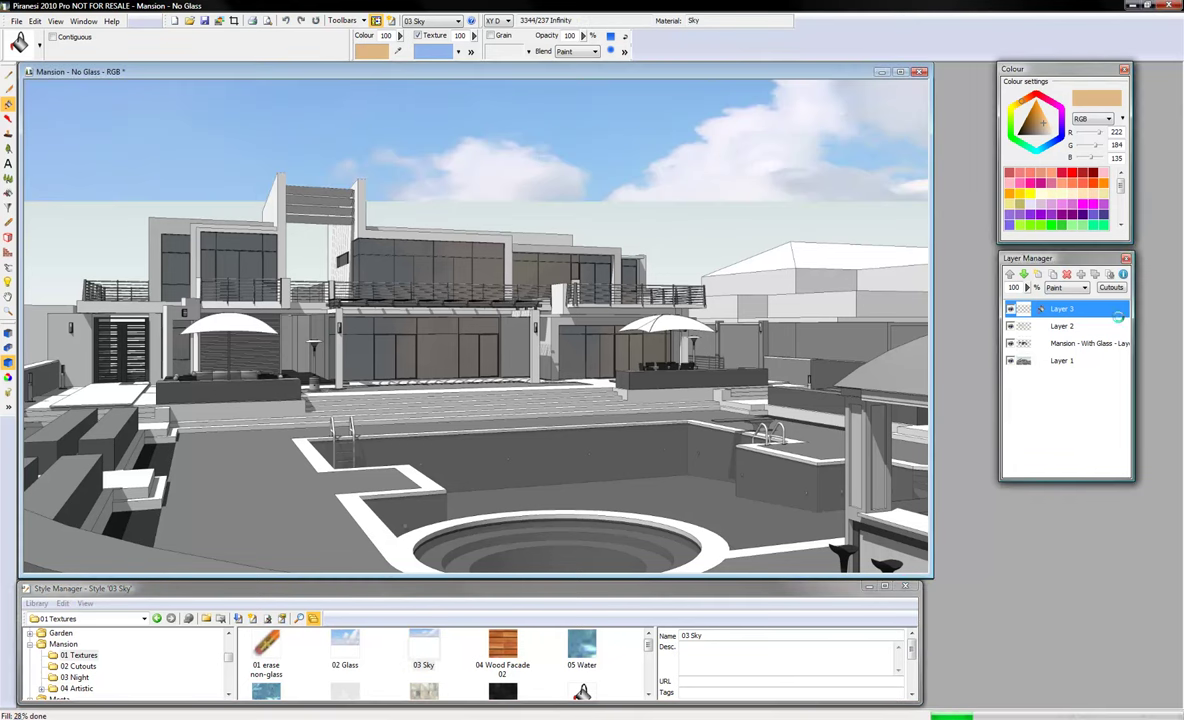
pyautogui.moveTo(1033, 306); pyautogui.dragTo(1012, 306)
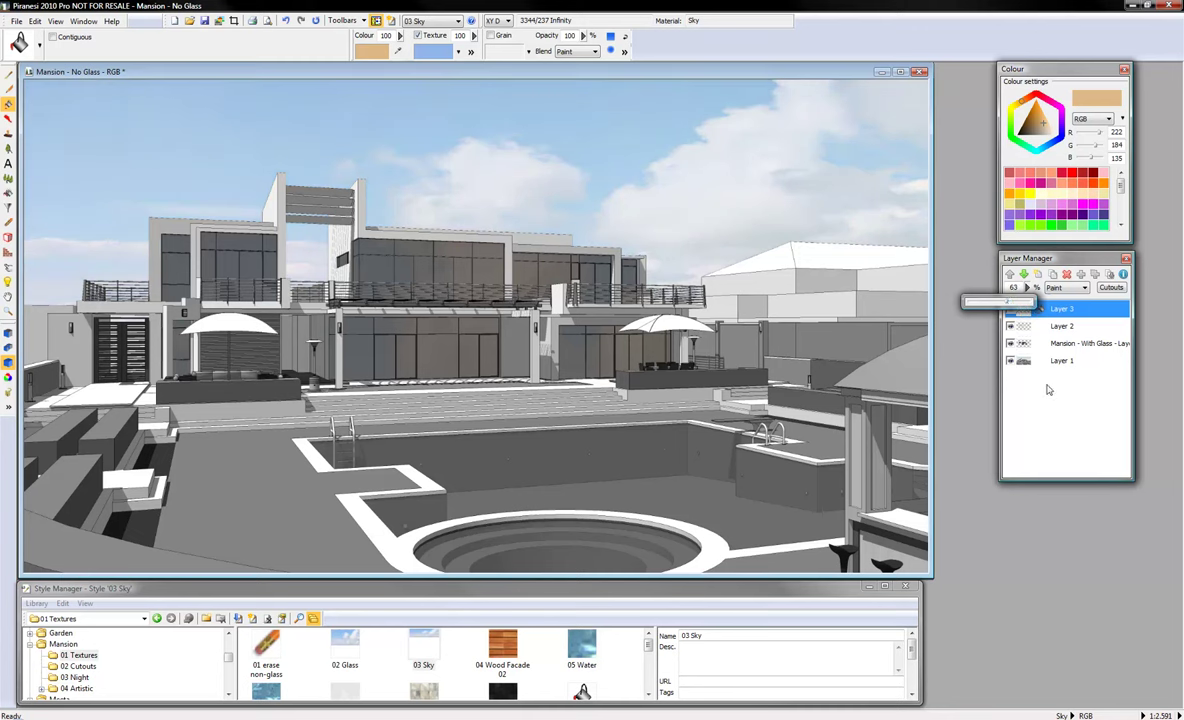
# Load 04 Wood Facade 02 and paint it onto the facade panels on a new layer.
pyautogui.click(503, 645)
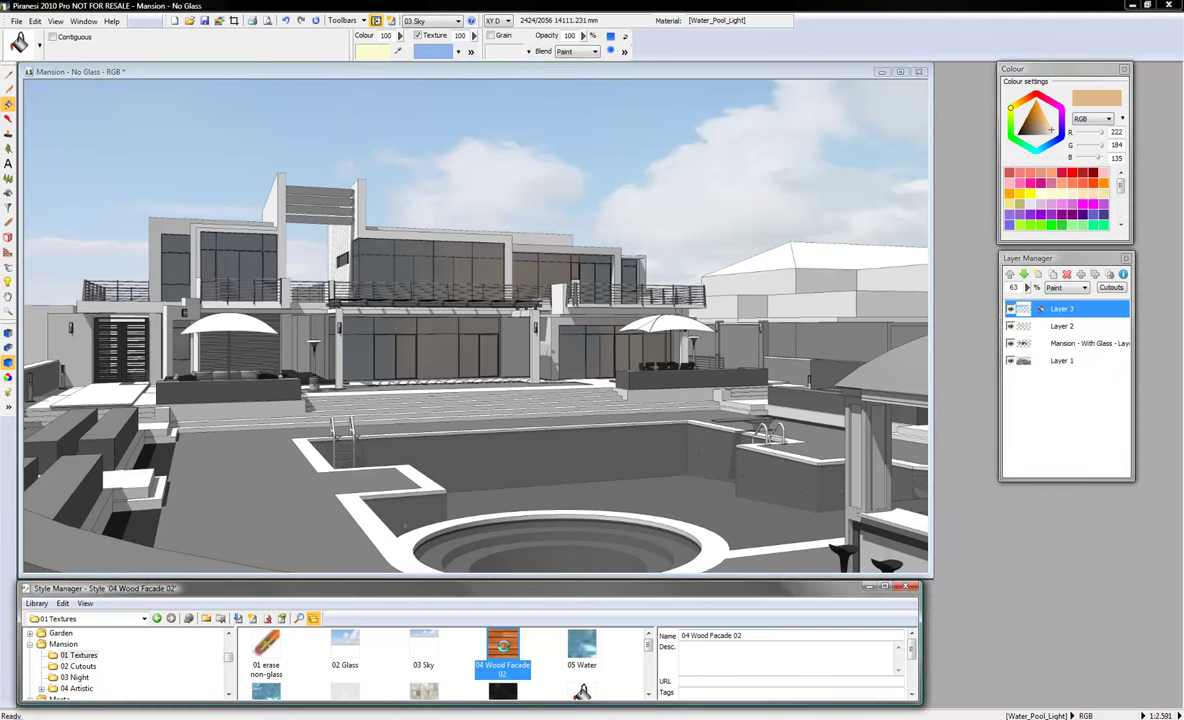
pyautogui.doubleClick(503, 645)
pyautogui.click(1036, 272)
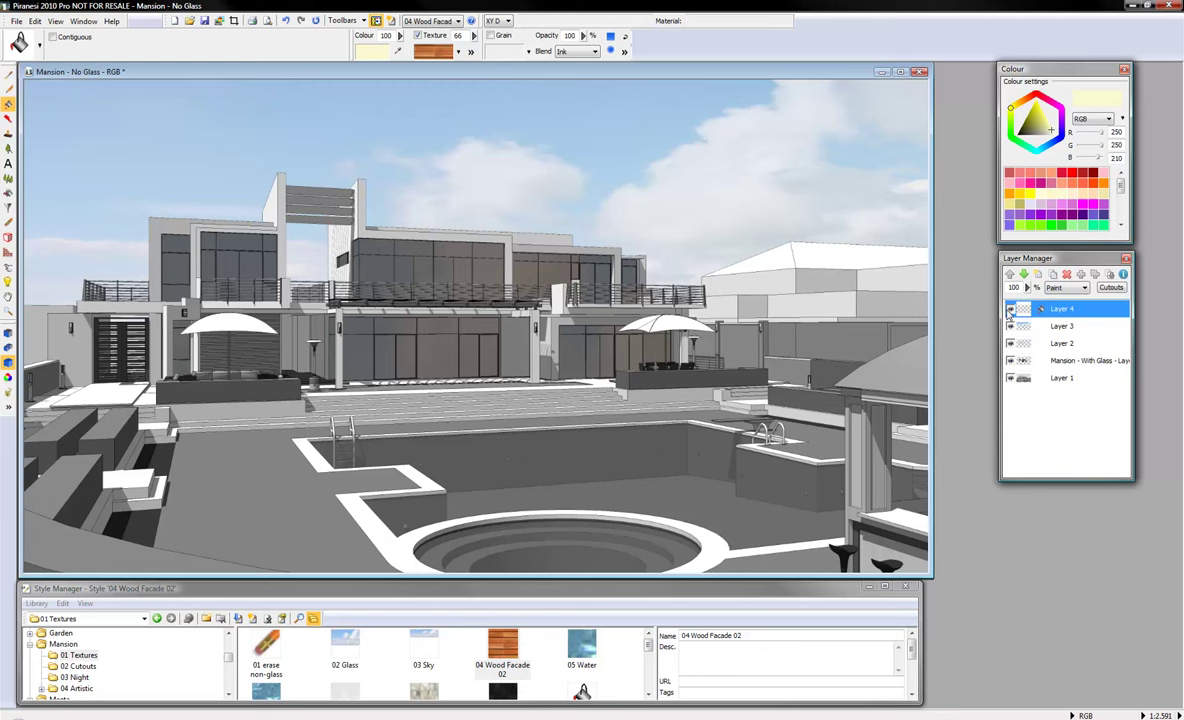
pyautogui.click(79, 347)
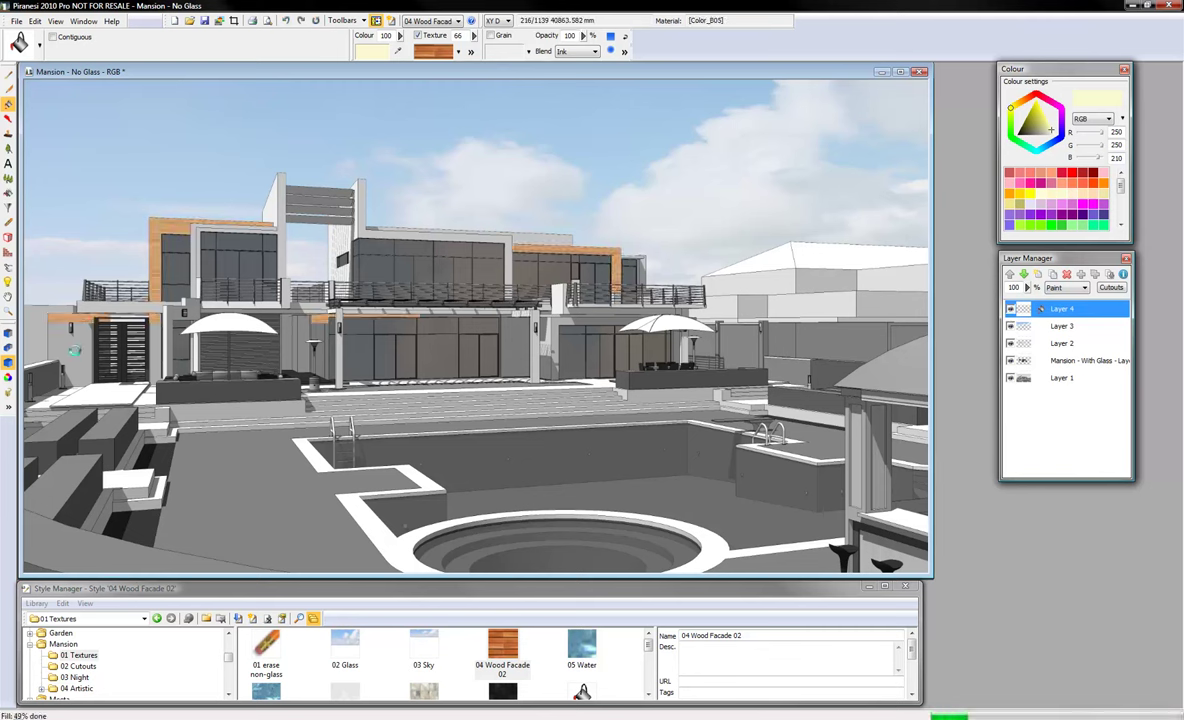
# Set the wood layer to Ink blend at 85% opacity.
pyautogui.click(1060, 287)
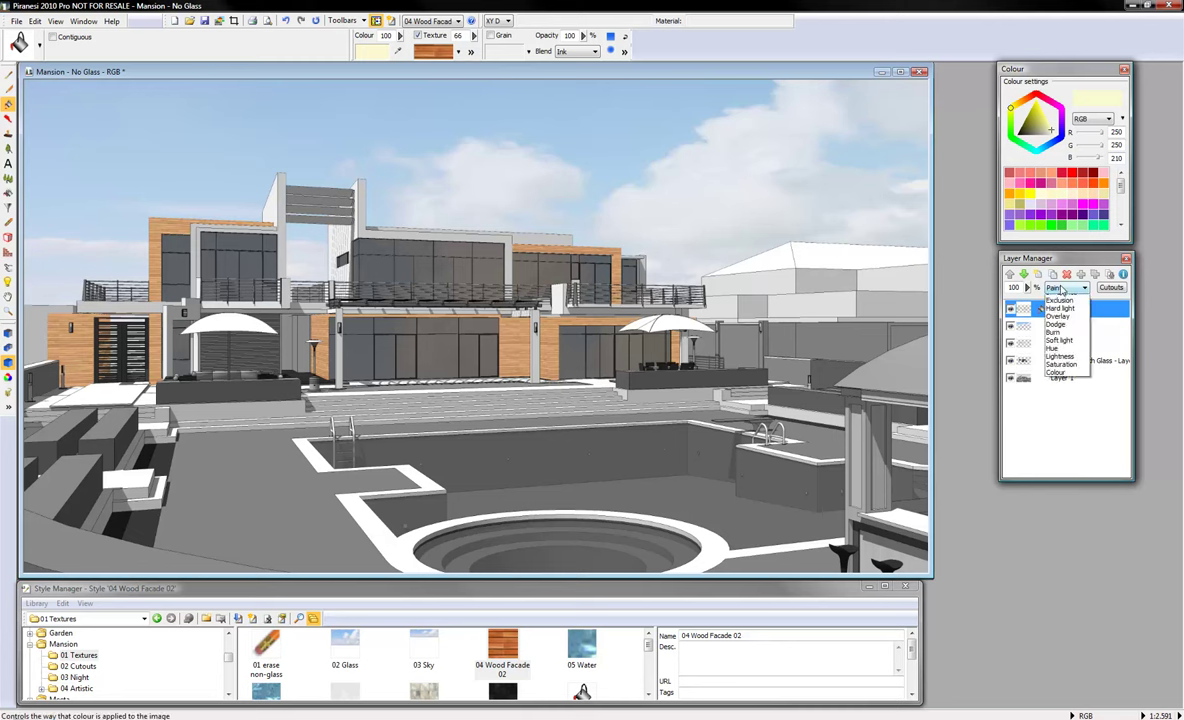
pyautogui.click(1062, 312)
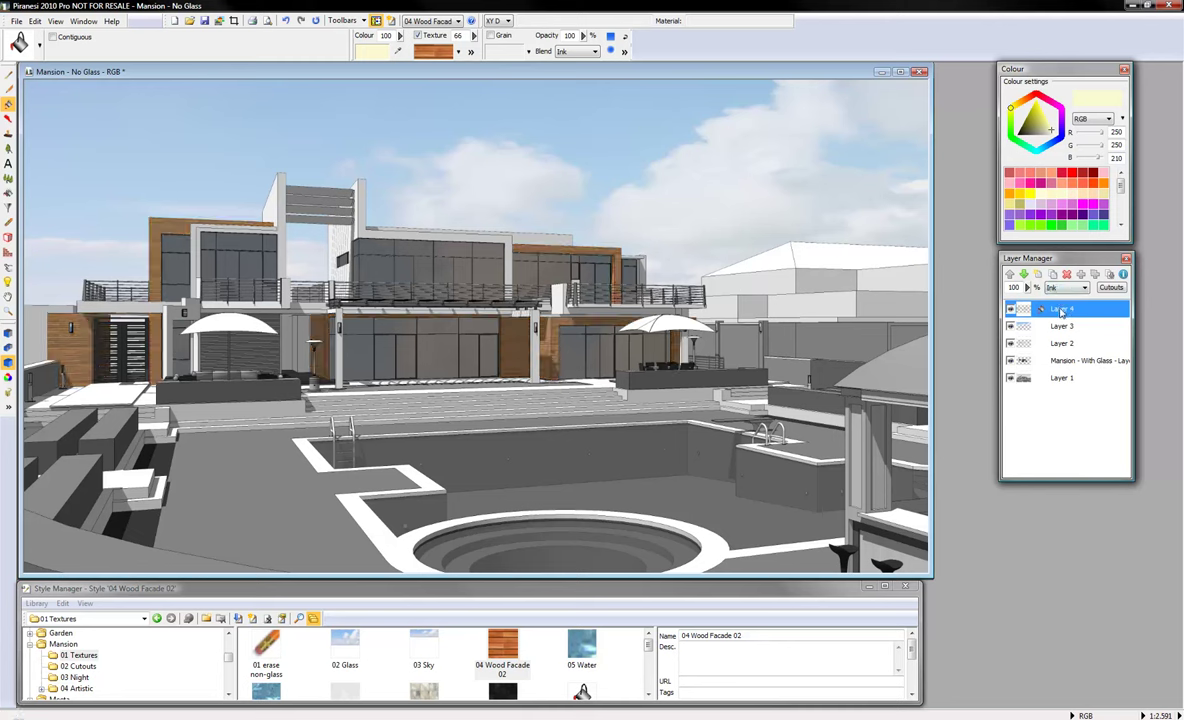
pyautogui.click(1027, 288)
pyautogui.moveTo(1032, 304); pyautogui.dragTo(1030, 305)
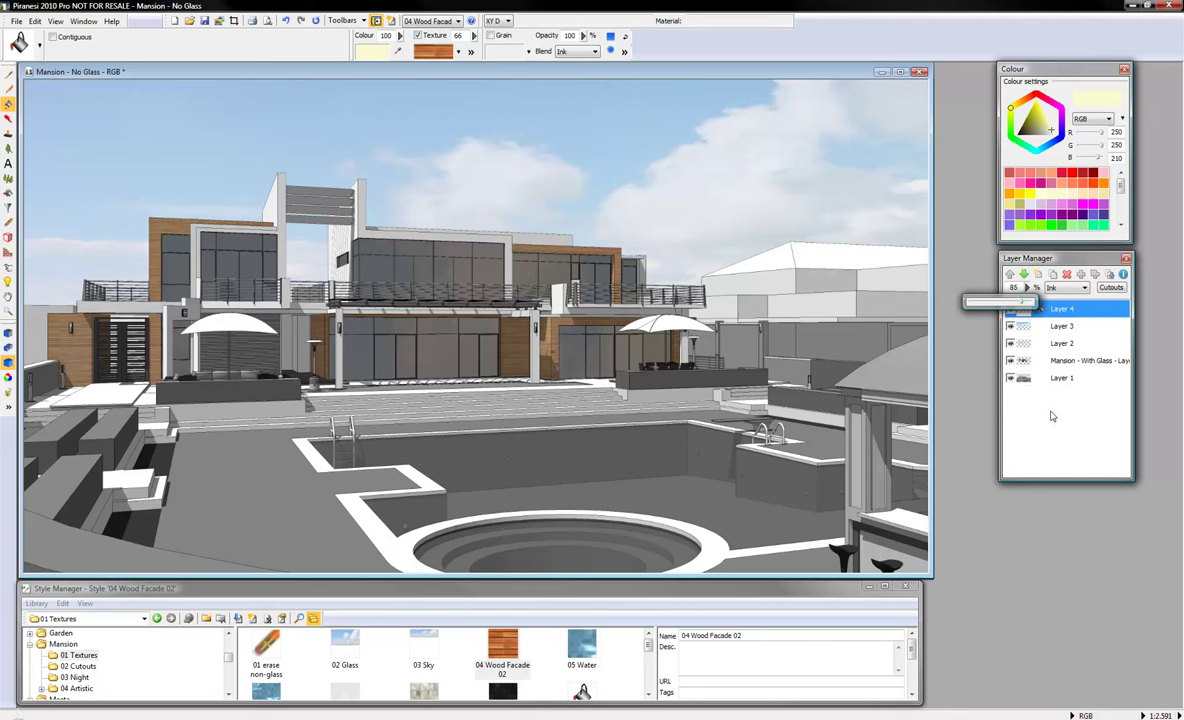
pyautogui.click(972, 378)
# Choose 05 Water, fill the pool on a new layer, then delete that misplaced layer.
pyautogui.click(584, 645)
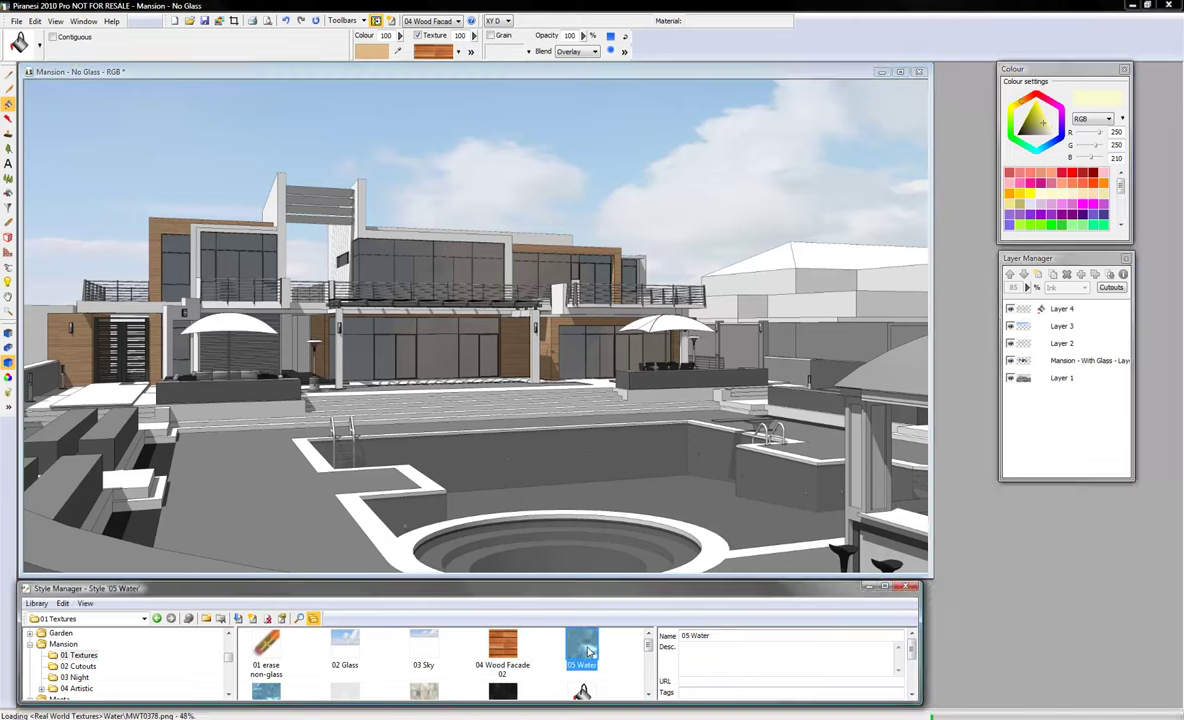
pyautogui.click(1038, 276)
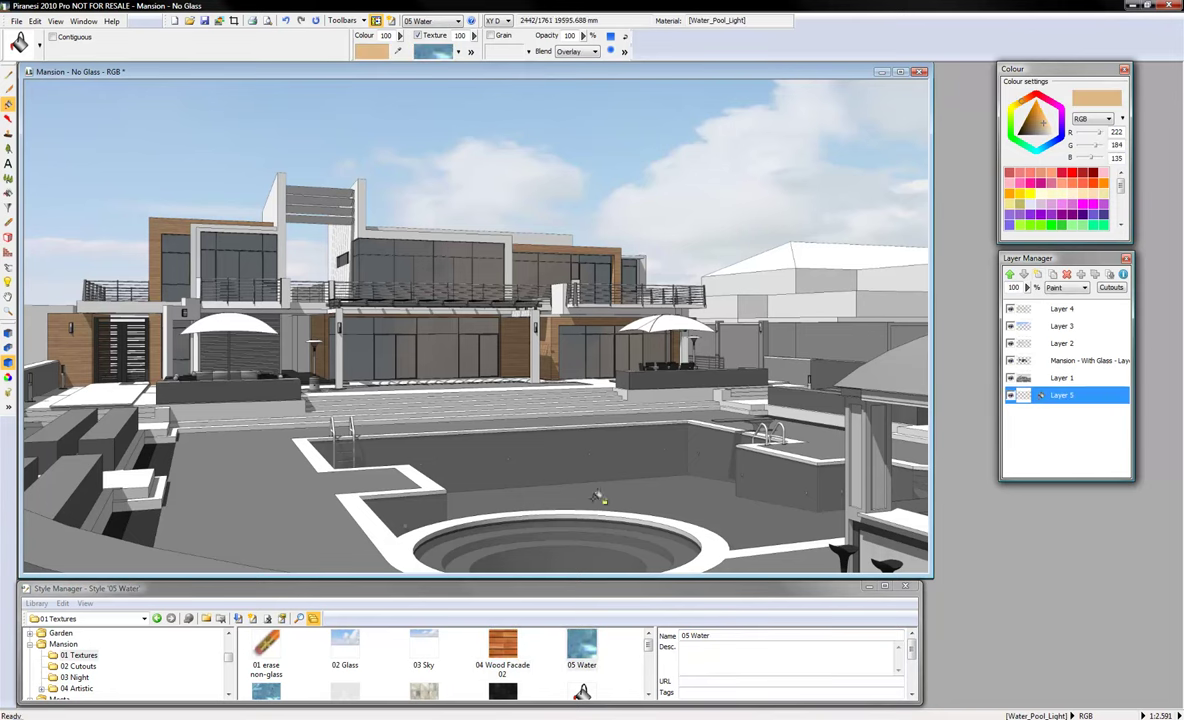
pyautogui.click(590, 468)
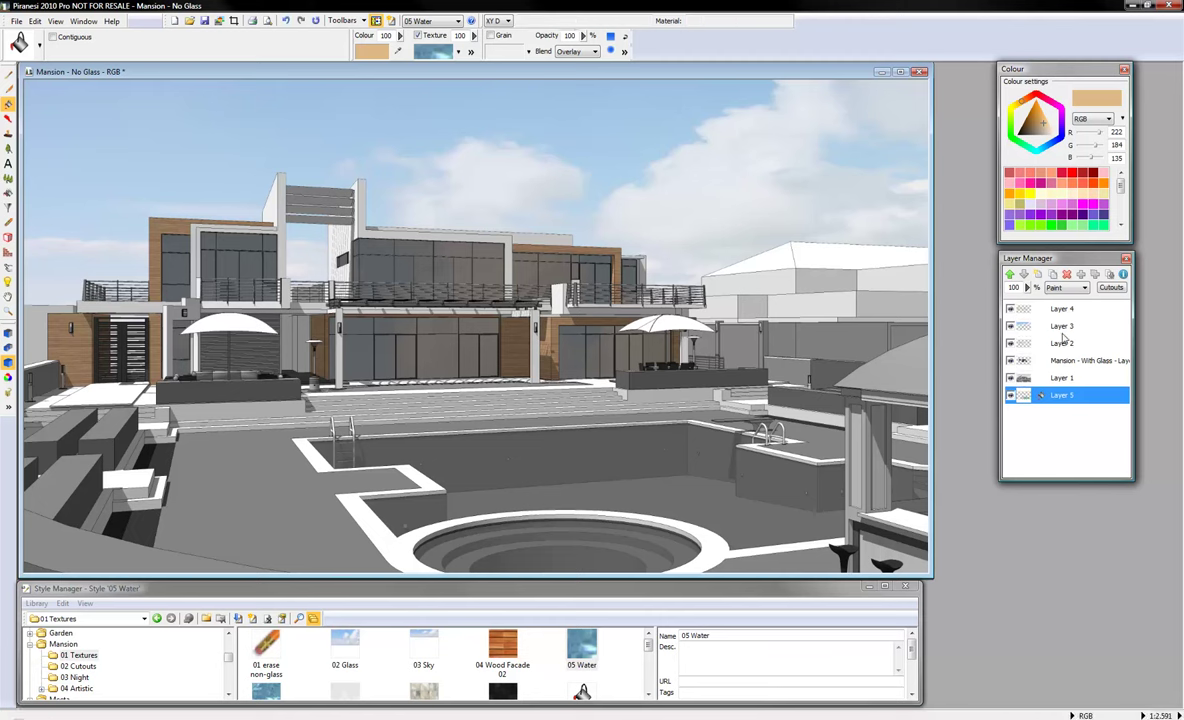
pyautogui.click(1067, 275)
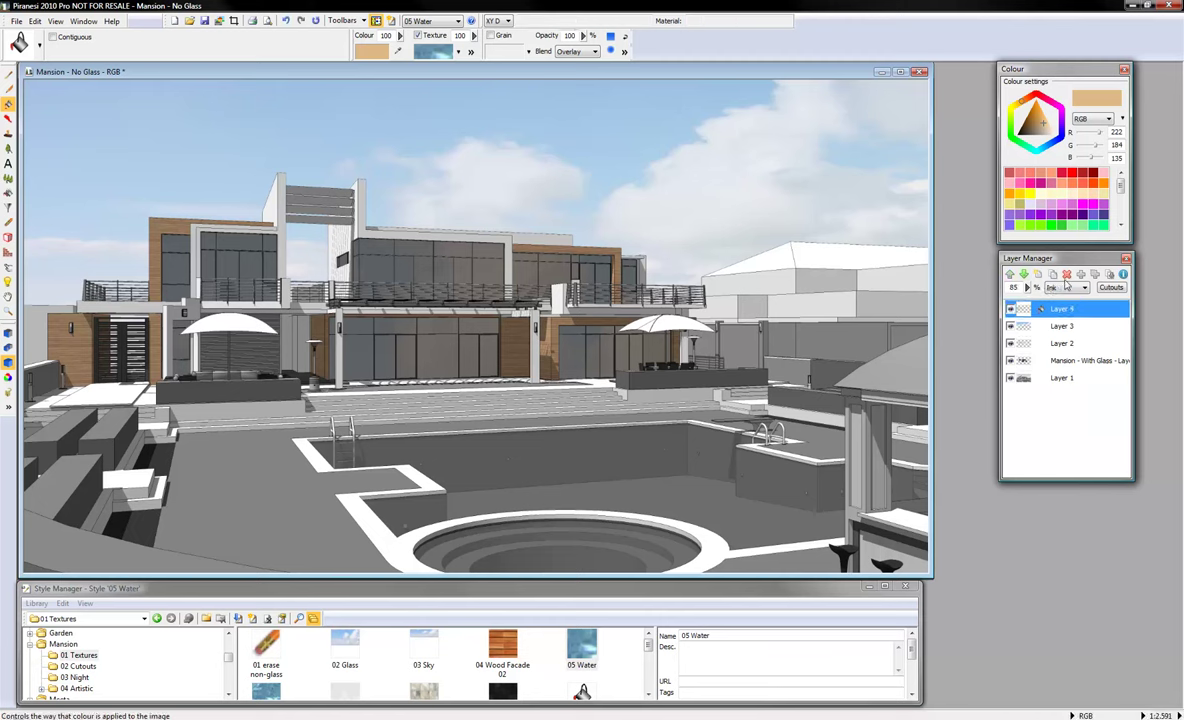
# Refill the pool with water on a fresh top layer at 49% opacity, then add Layer 6.
pyautogui.click(1040, 276)
pyautogui.click(684, 474)
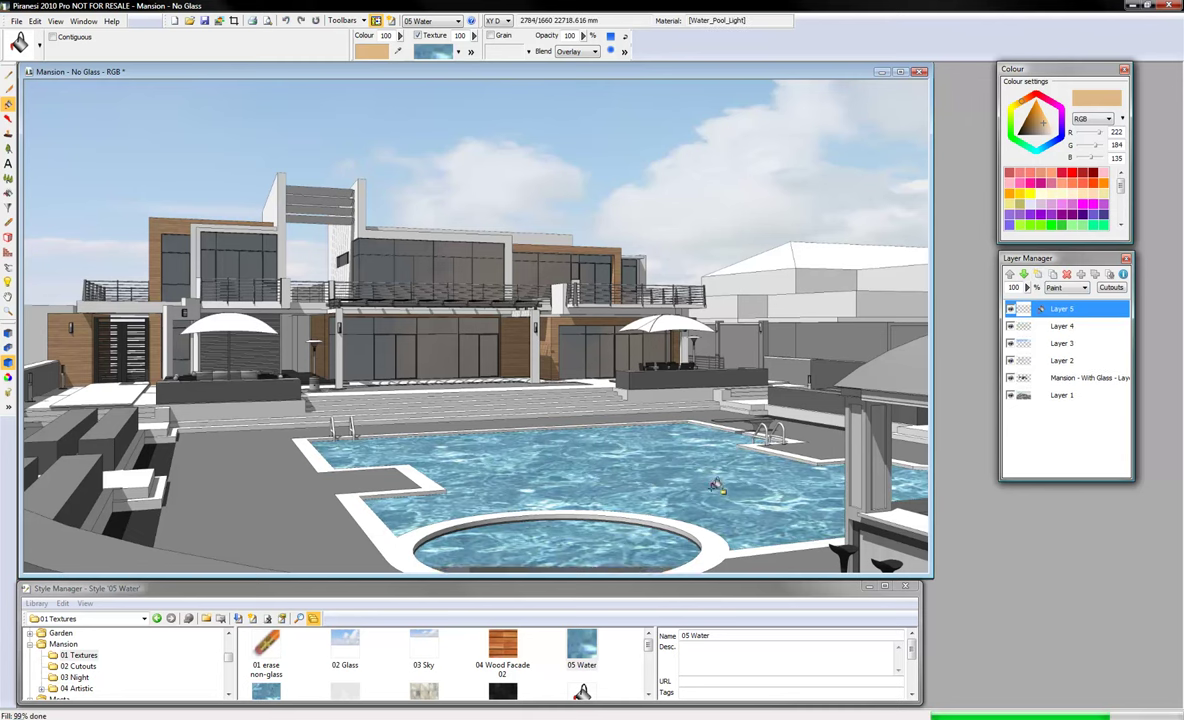
pyautogui.moveTo(1027, 289); pyautogui.dragTo(1000, 306)
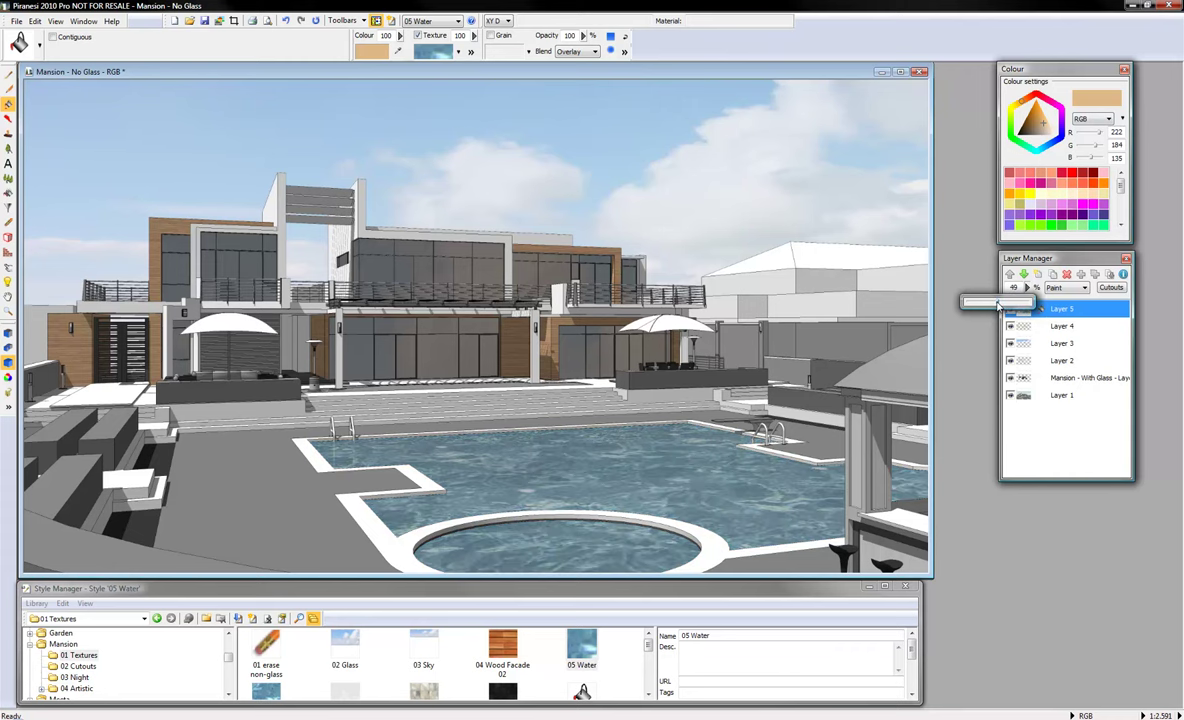
pyautogui.hotkey('ctrl', 'shift', 'n')
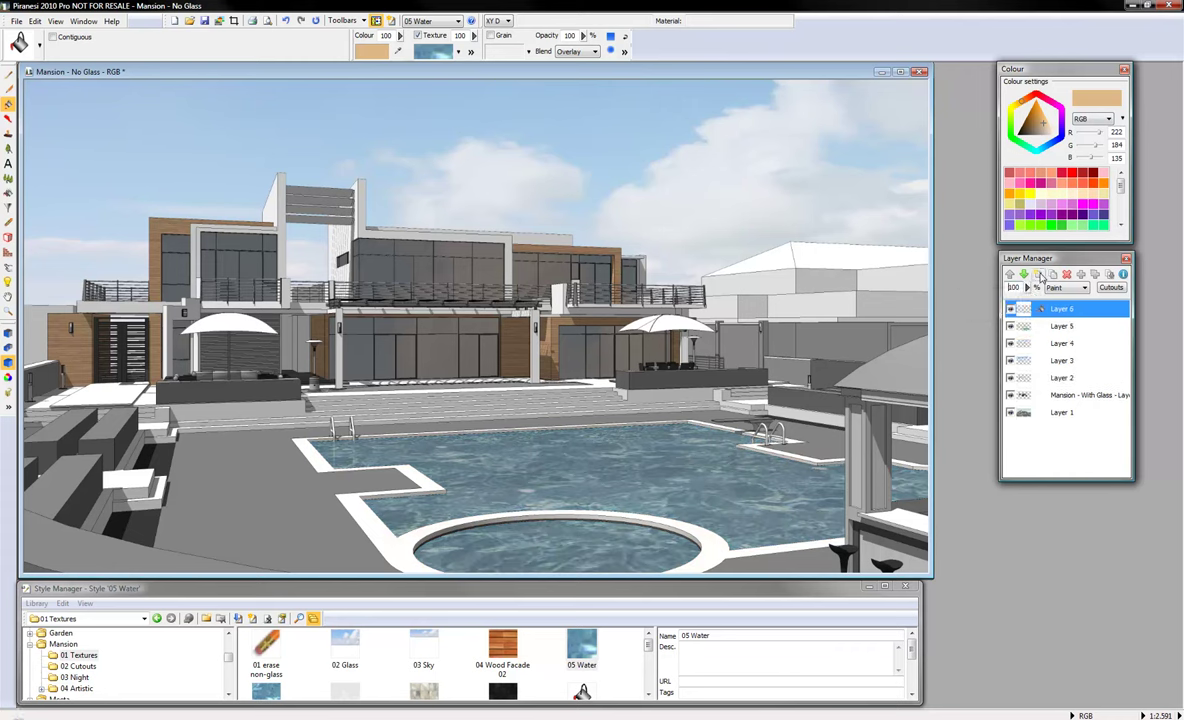
# Choose 06 Water Highlight and set the new layers to Ink and Overlay blends with adjusted opacity.
pyautogui.click(268, 693)
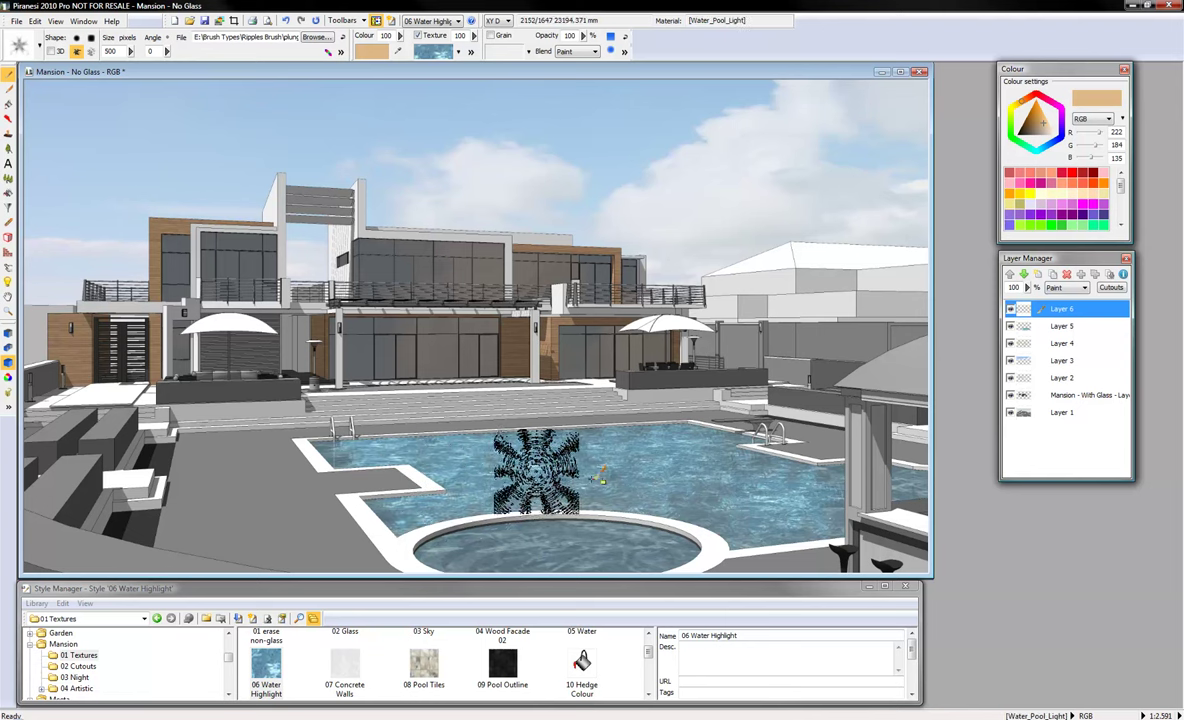
pyautogui.click(1070, 287)
pyautogui.click(1062, 311)
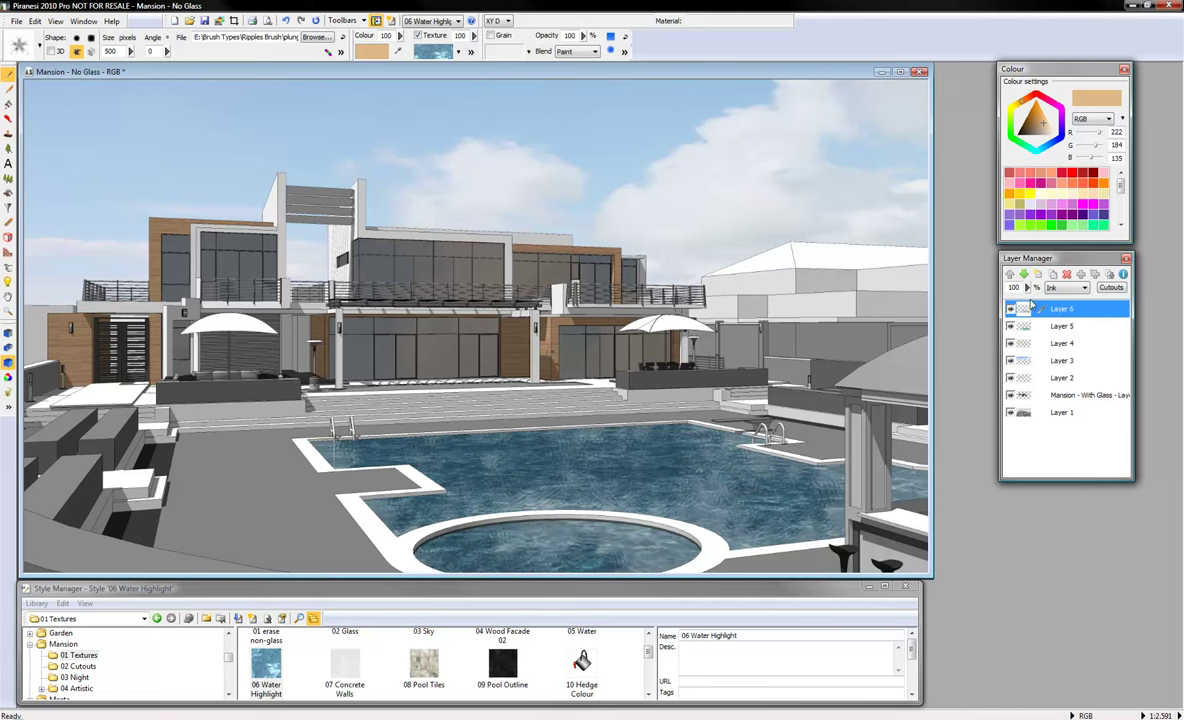
pyautogui.click(1063, 288)
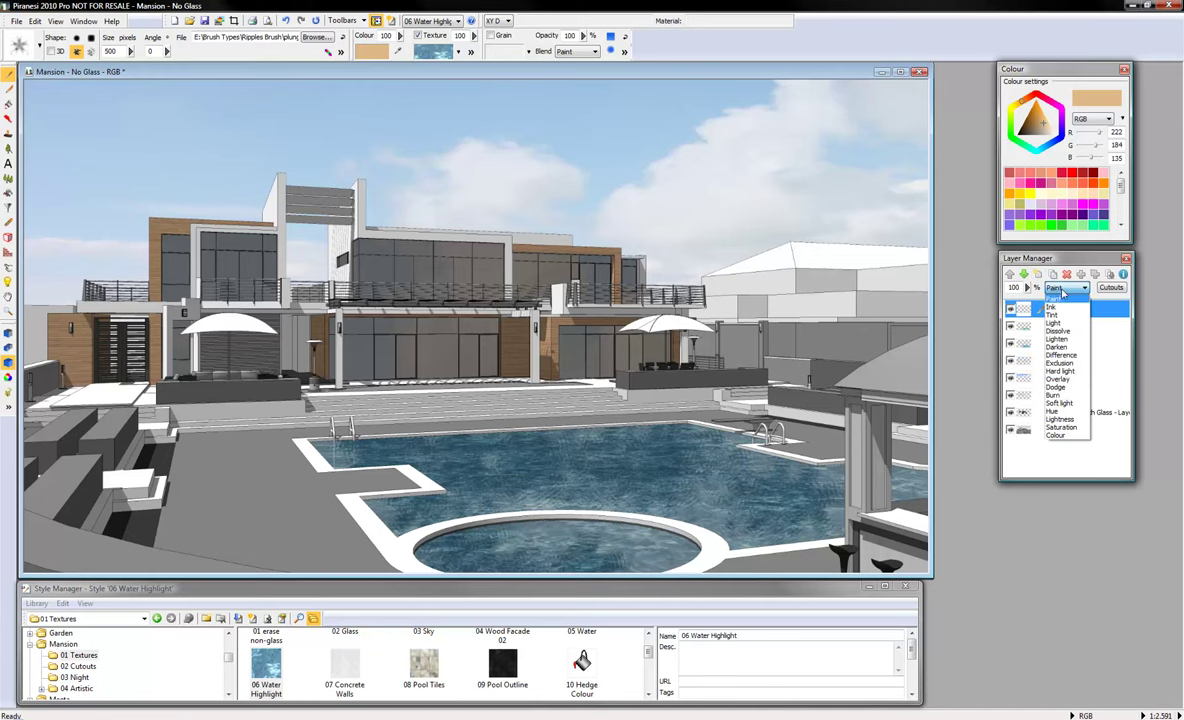
pyautogui.click(1062, 380)
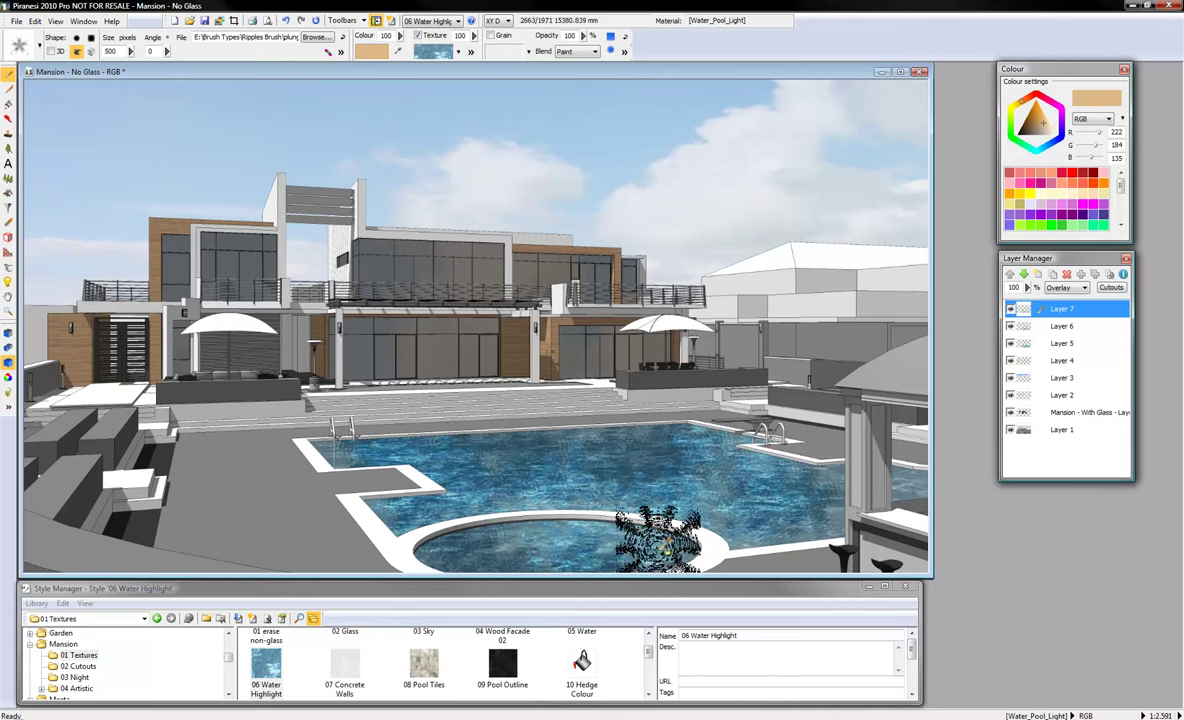
pyautogui.click(1027, 289)
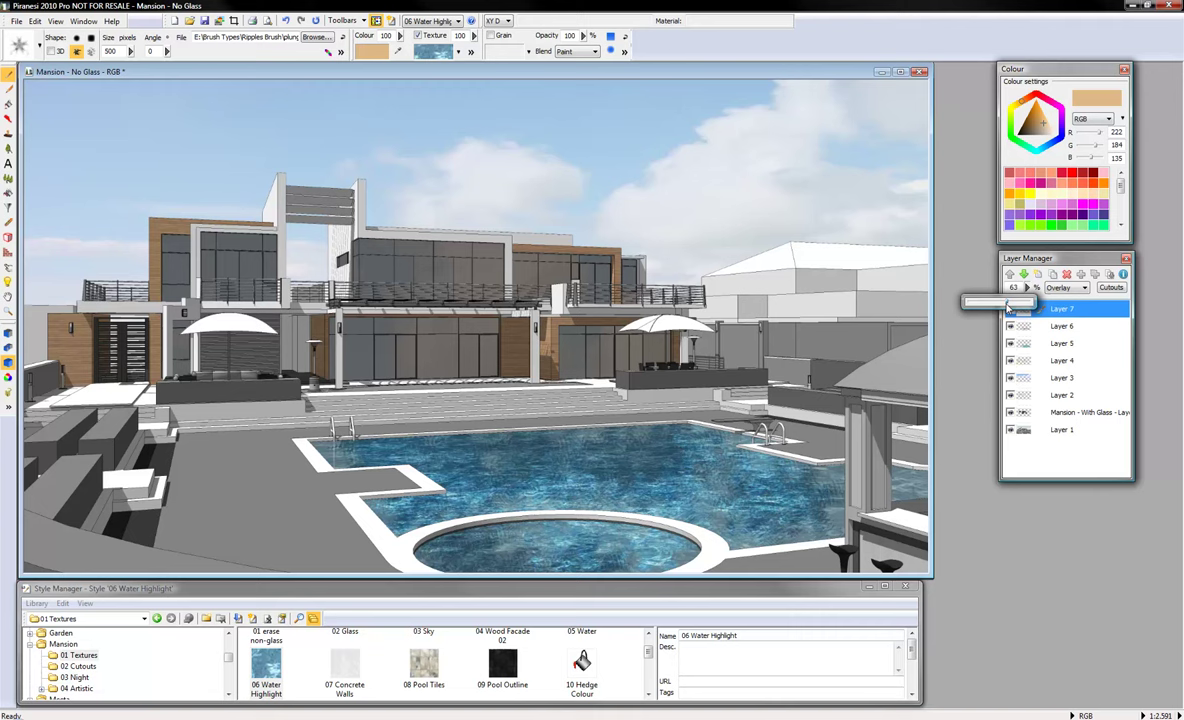
# Brush 05 Water onto the lower-left grey surfaces on Layer 5.
pyautogui.click(1061, 330)
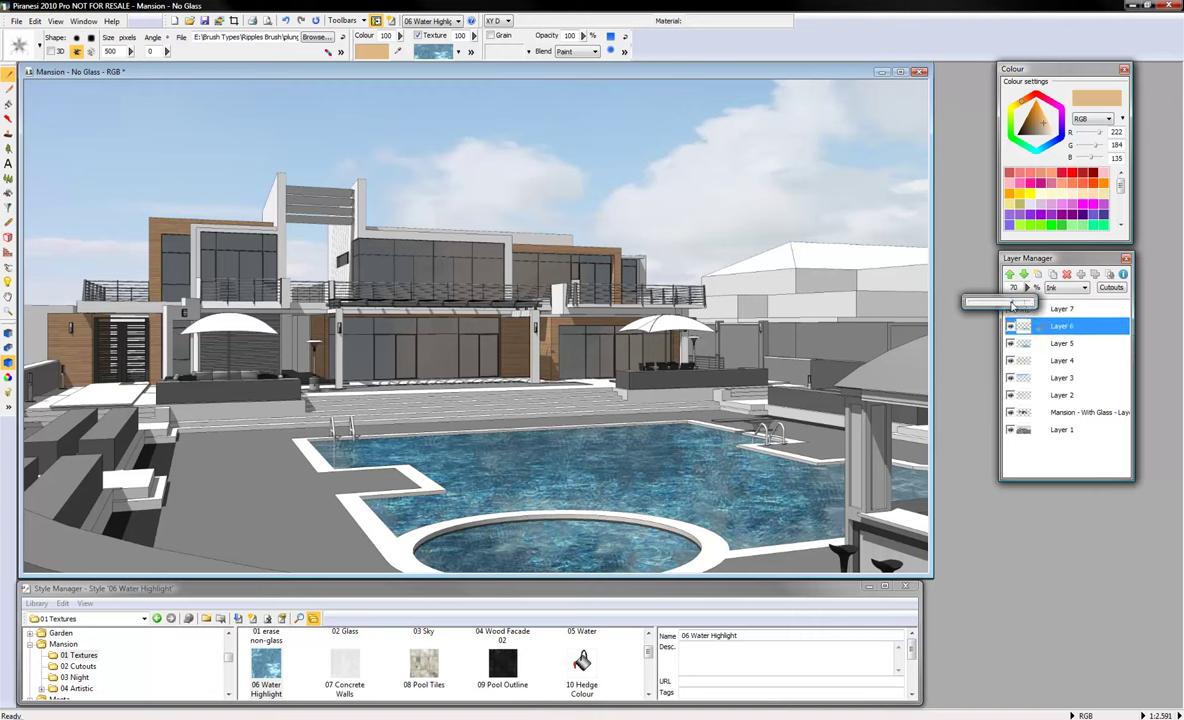
pyautogui.click(1057, 346)
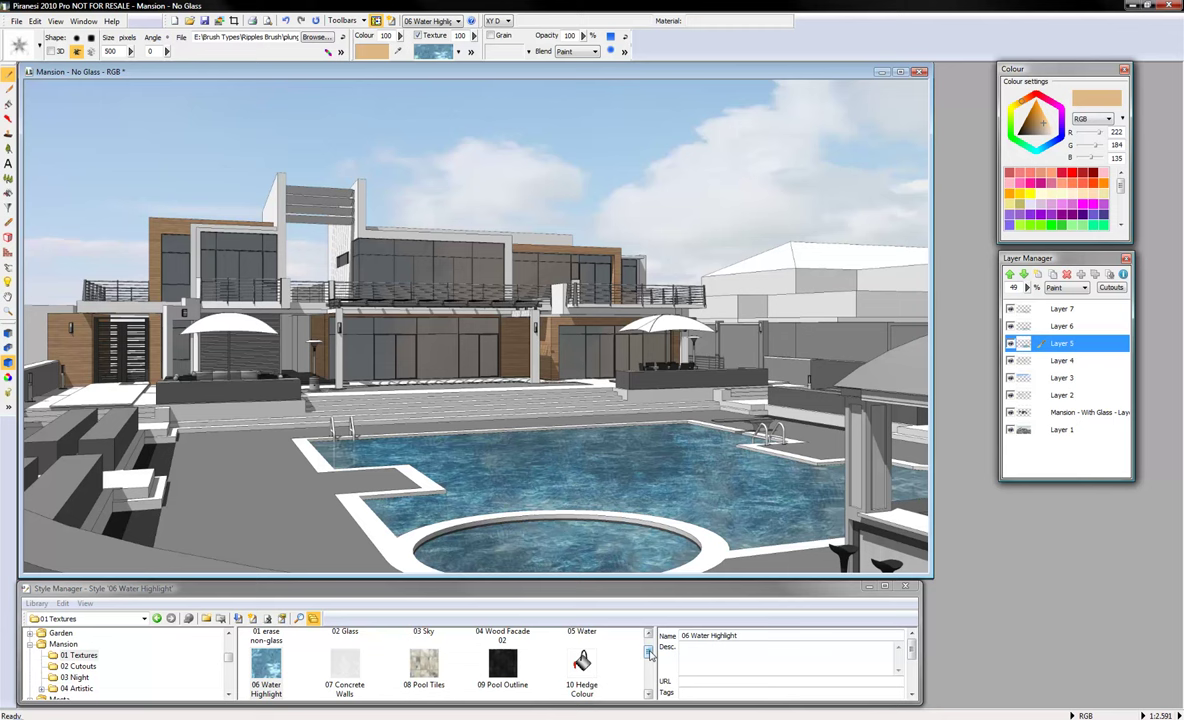
pyautogui.scroll(1, 649, 652)
pyautogui.click(581, 648)
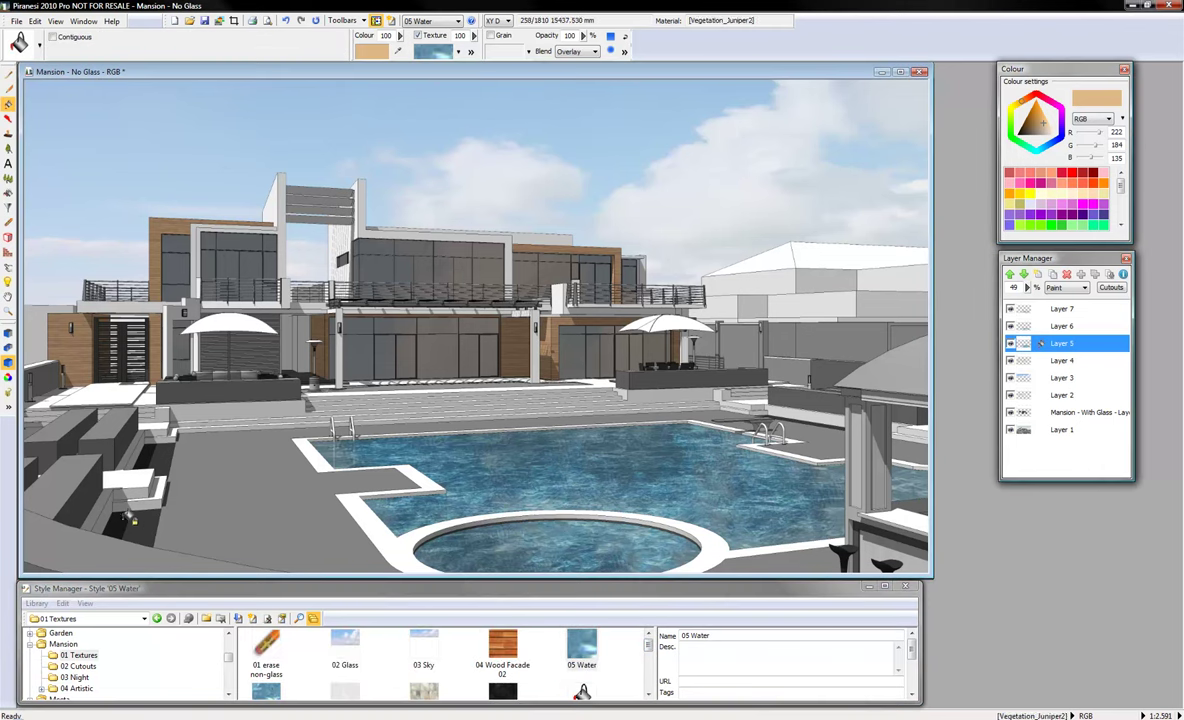
pyautogui.moveTo(130, 515); pyautogui.dragTo(148, 415)
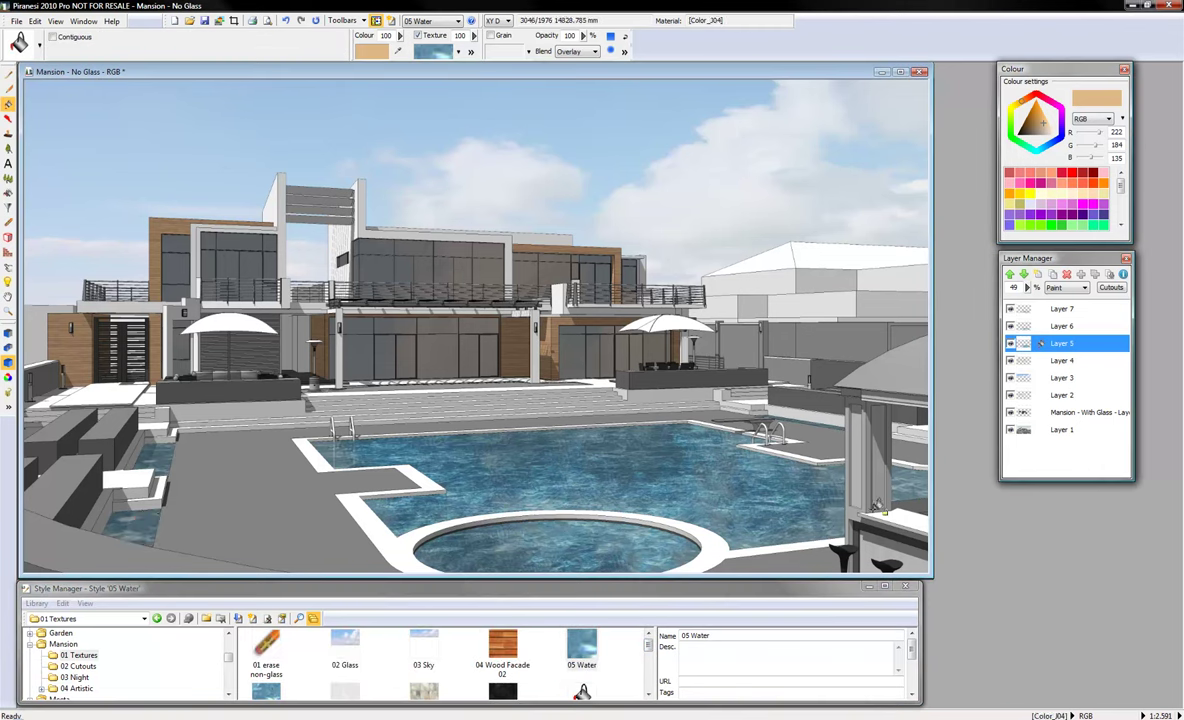
# Brush 06 Water Highlight over the lower-left water on Layer 7, then pick 07 Concrete Walls.
pyautogui.click(1065, 327)
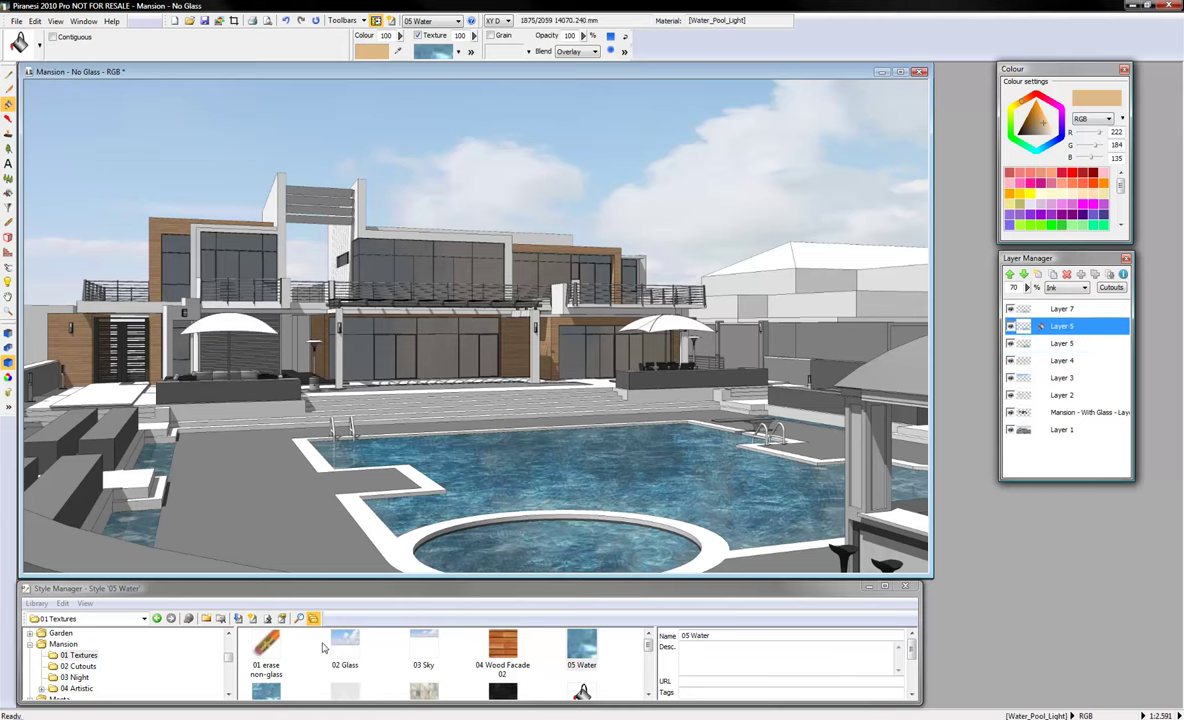
pyautogui.click(263, 691)
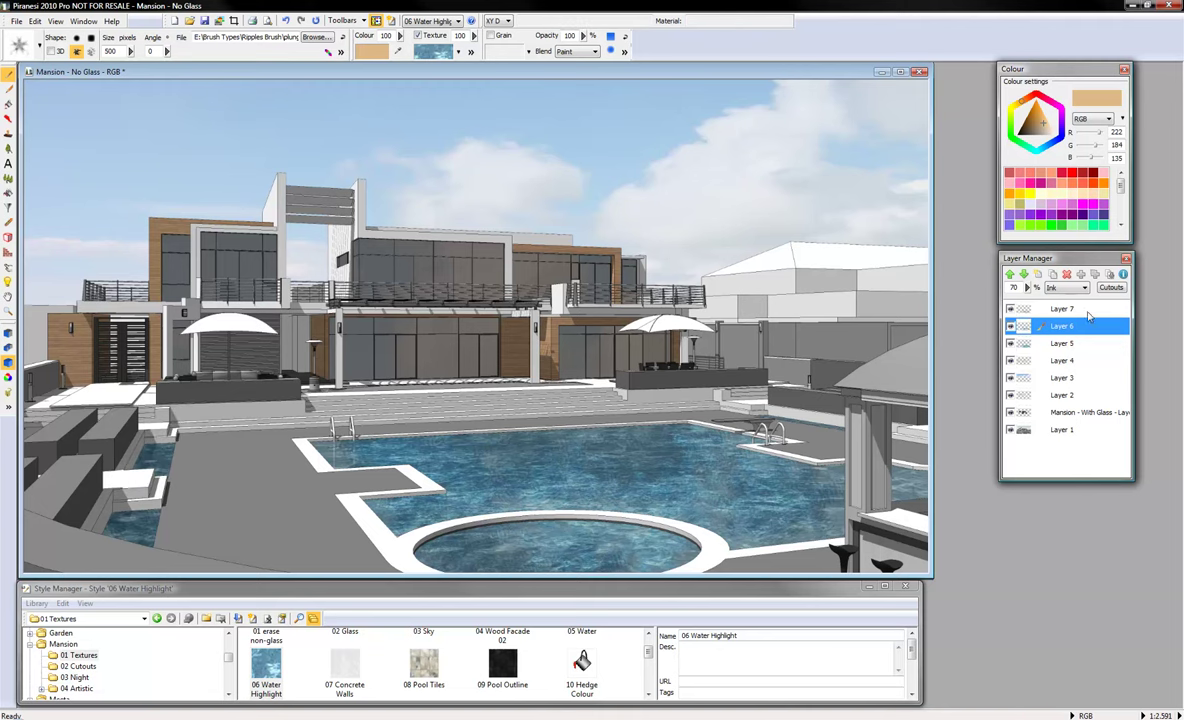
pyautogui.click(1062, 309)
pyautogui.moveTo(115, 520)
pyautogui.mouseDown()
pyautogui.moveTo(152, 499)
pyautogui.moveTo(172, 419)
pyautogui.moveTo(137, 457)
pyautogui.mouseUp()
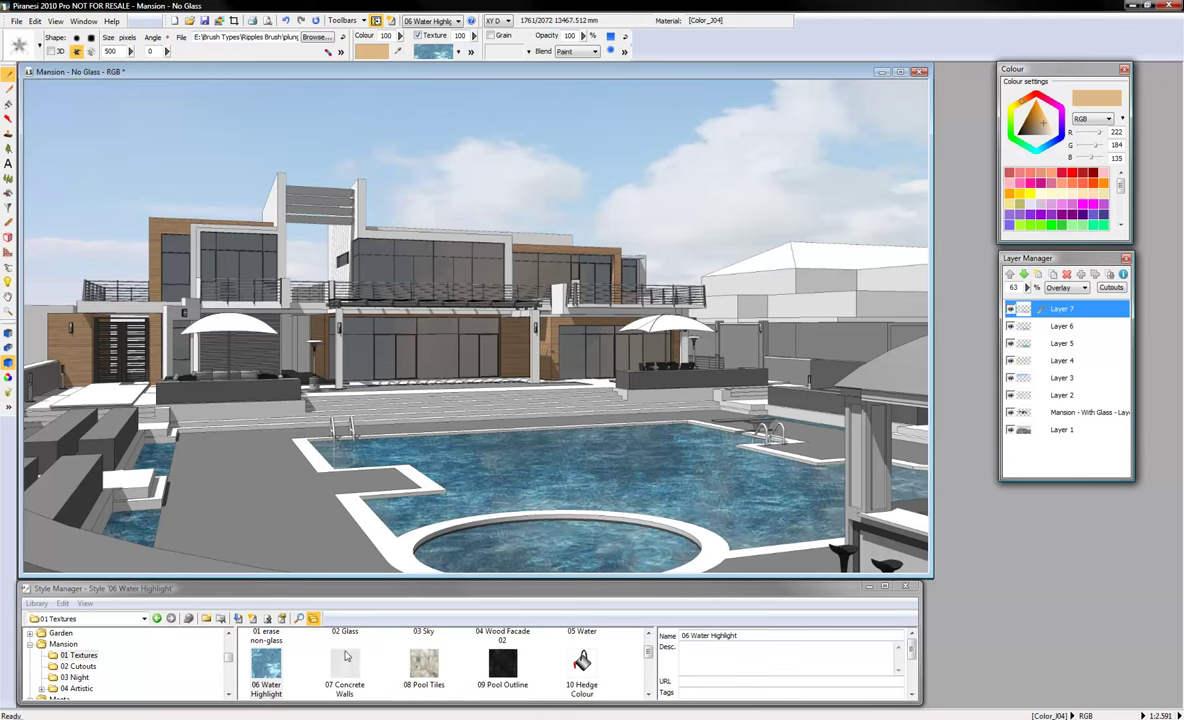
pyautogui.click(345, 660)
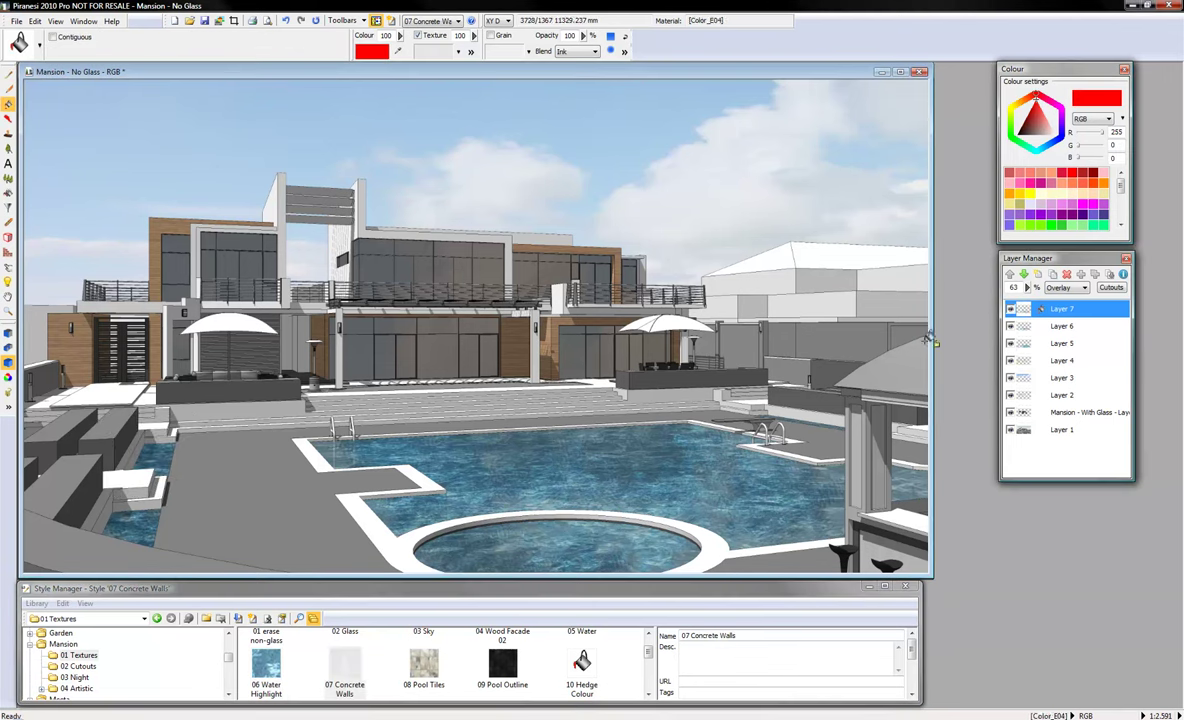
# Add a new concrete layer and set it to Ink, then undo the too-dark repaint twice.
pyautogui.click(1038, 275)
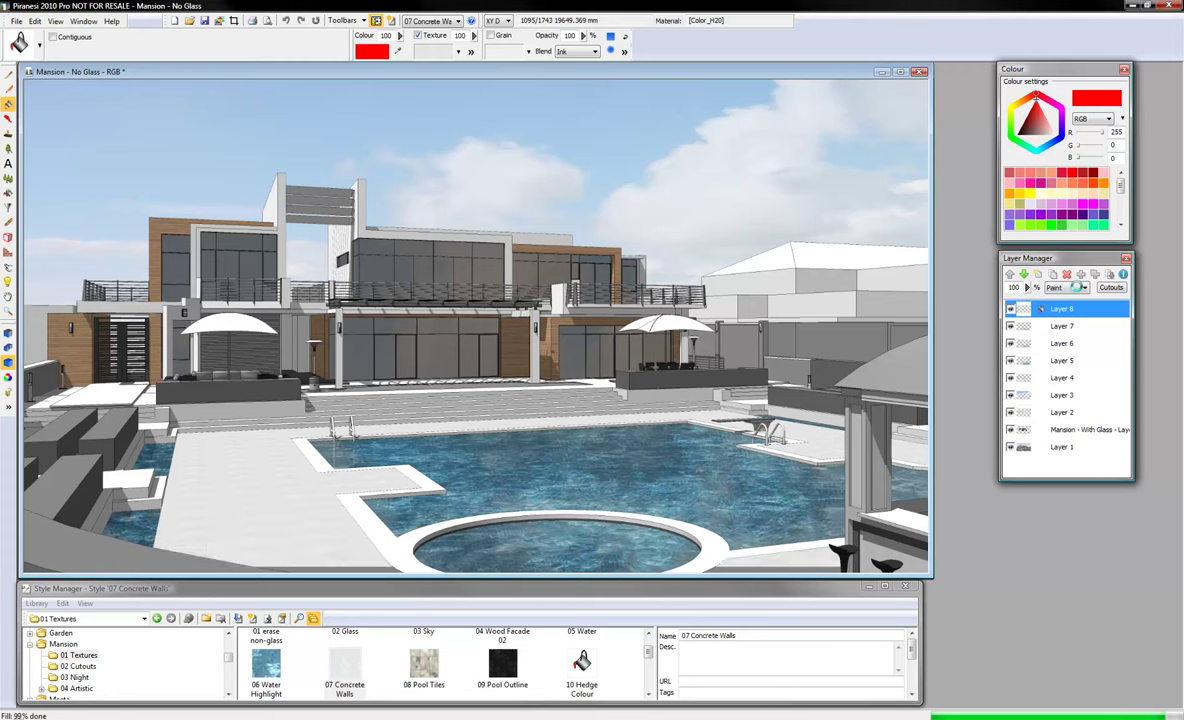
pyautogui.click(1074, 288)
pyautogui.click(1075, 306)
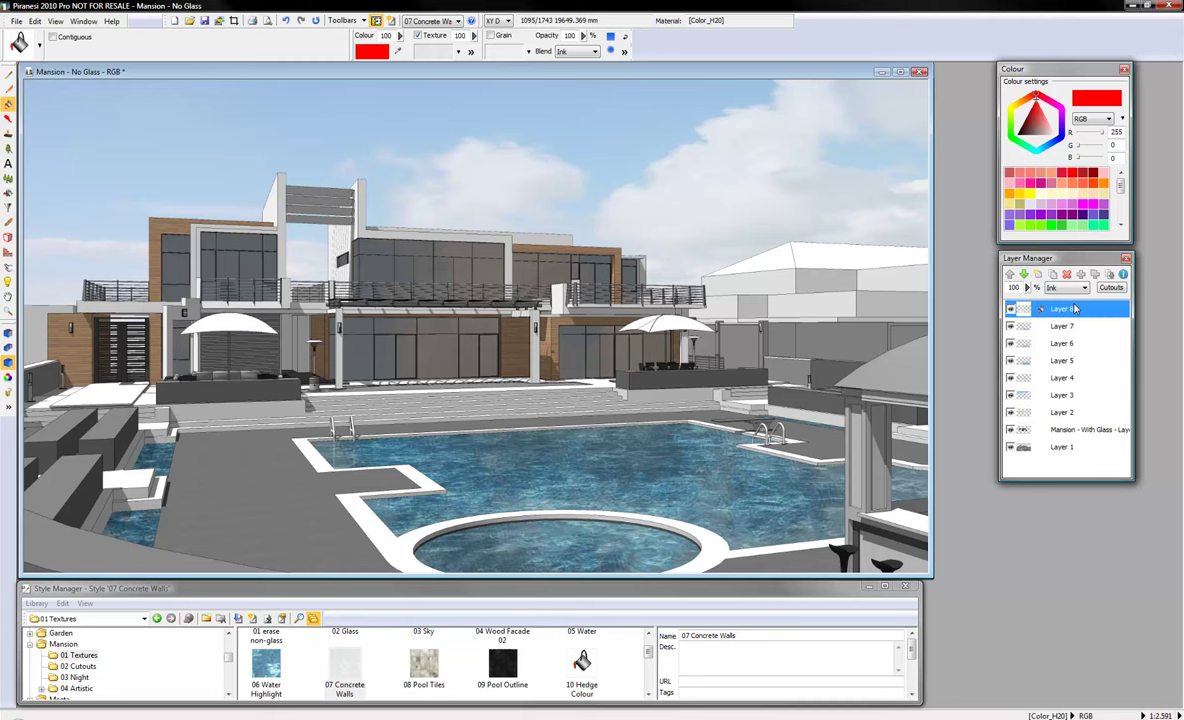
pyautogui.click(287, 22)
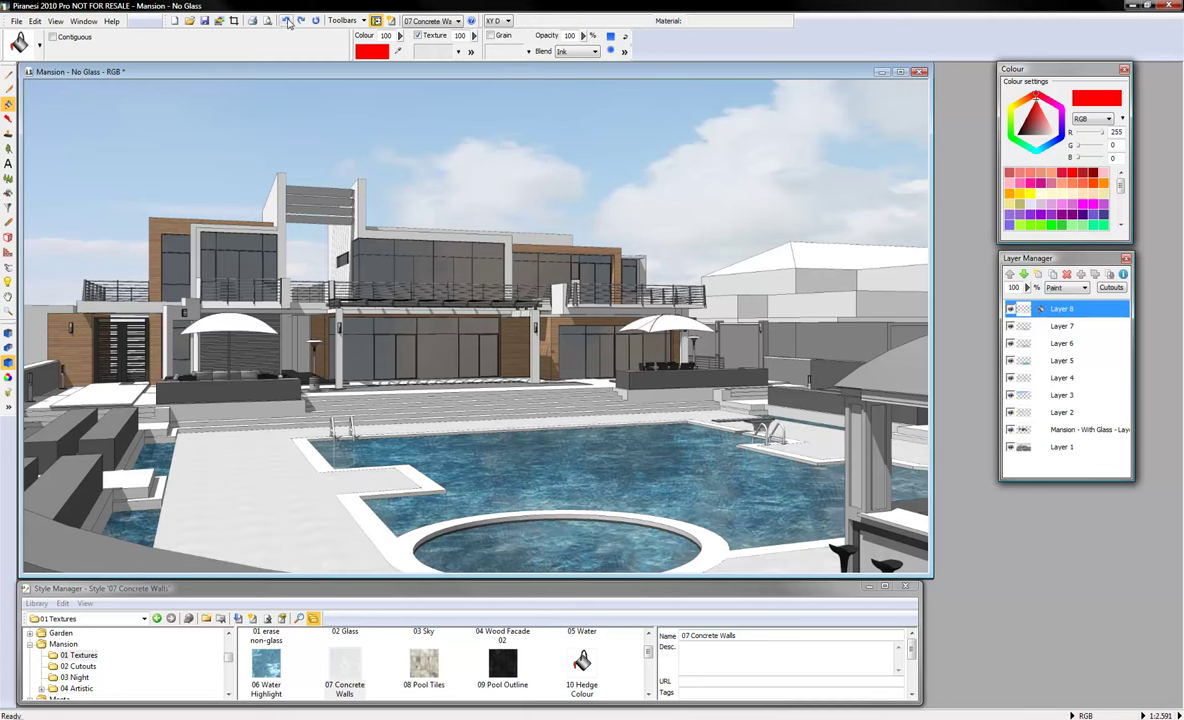
pyautogui.click(287, 22)
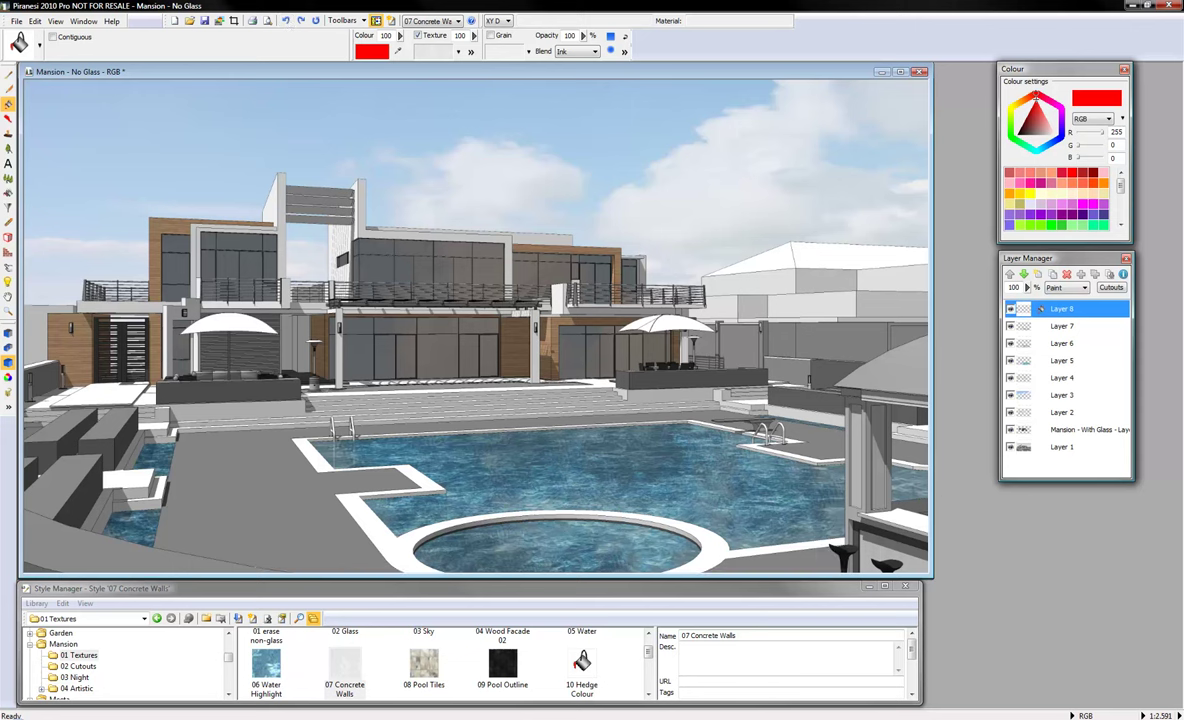
# Refill the mansion walls with 07 Concrete Walls on Ink blend, then choose 08 Pool Tiles.
pyautogui.click(355, 212)
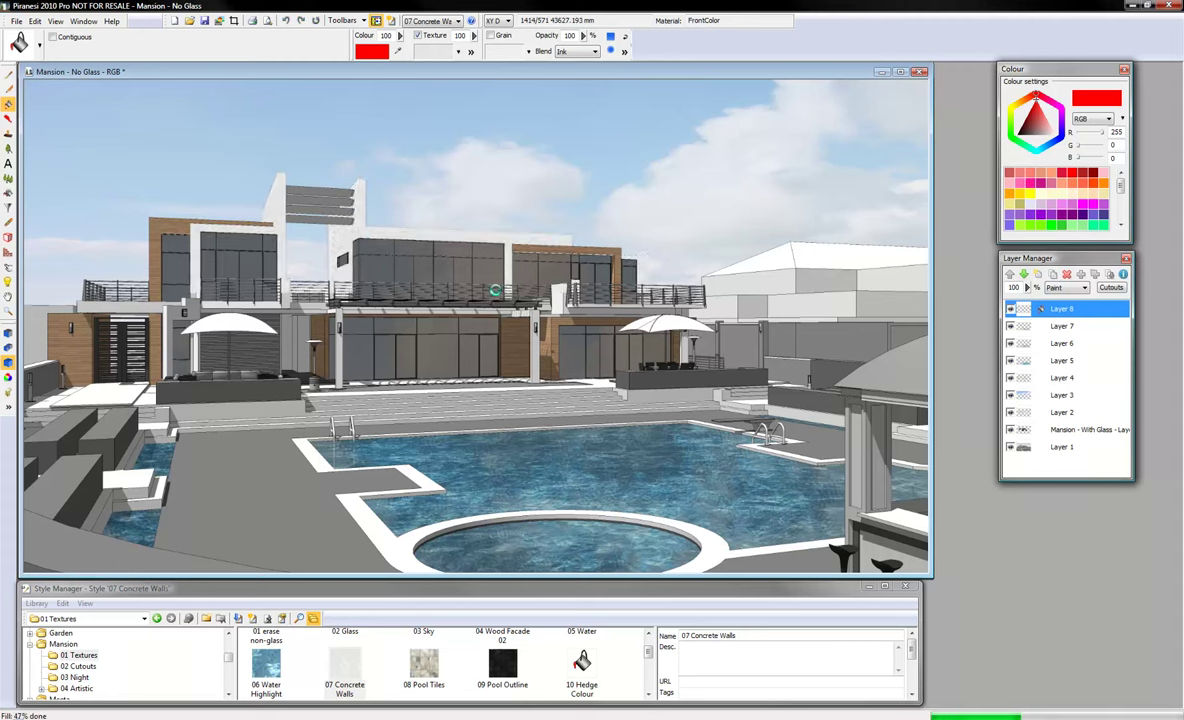
pyautogui.click(1074, 288)
pyautogui.click(1058, 316)
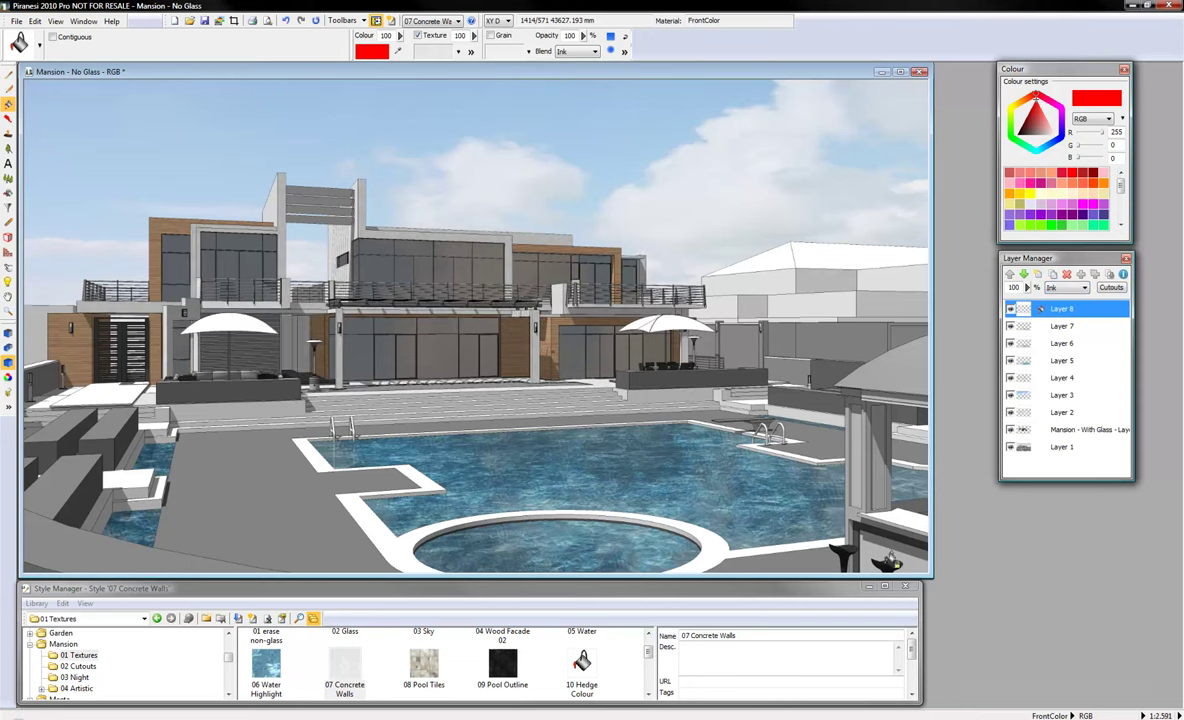
pyautogui.click(423, 665)
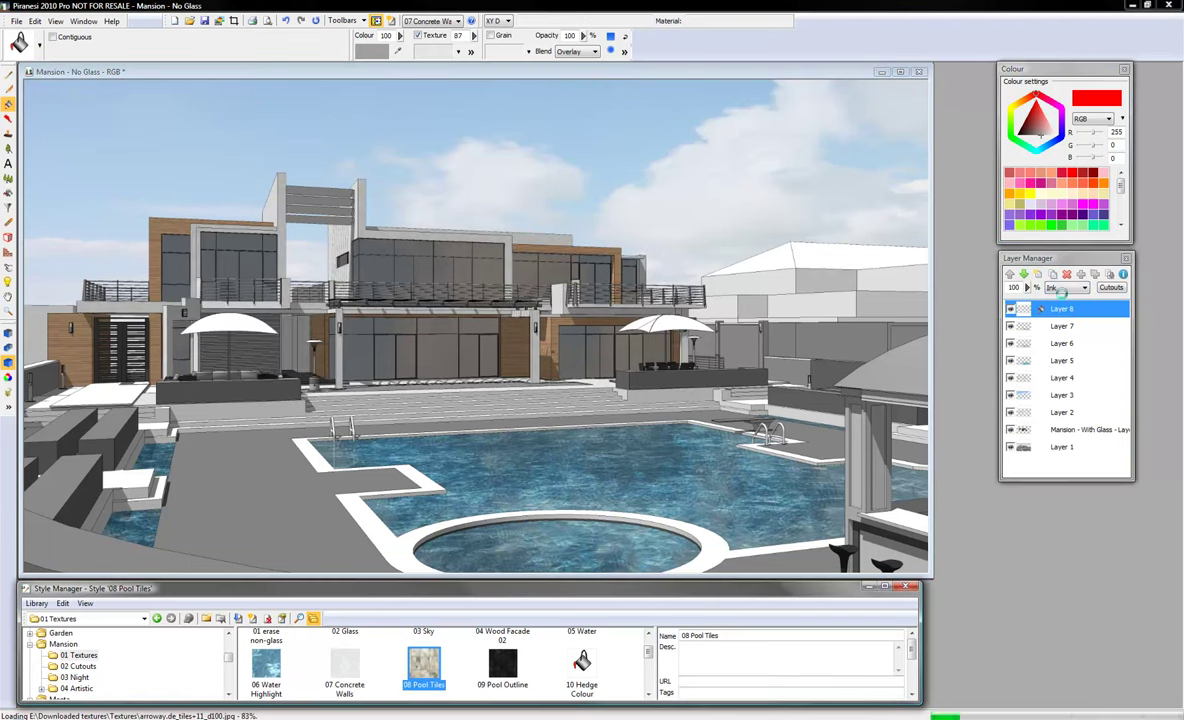
# Pave the pool deck with 08 Pool Tiles on a new Overlay layer.
pyautogui.click(1037, 275)
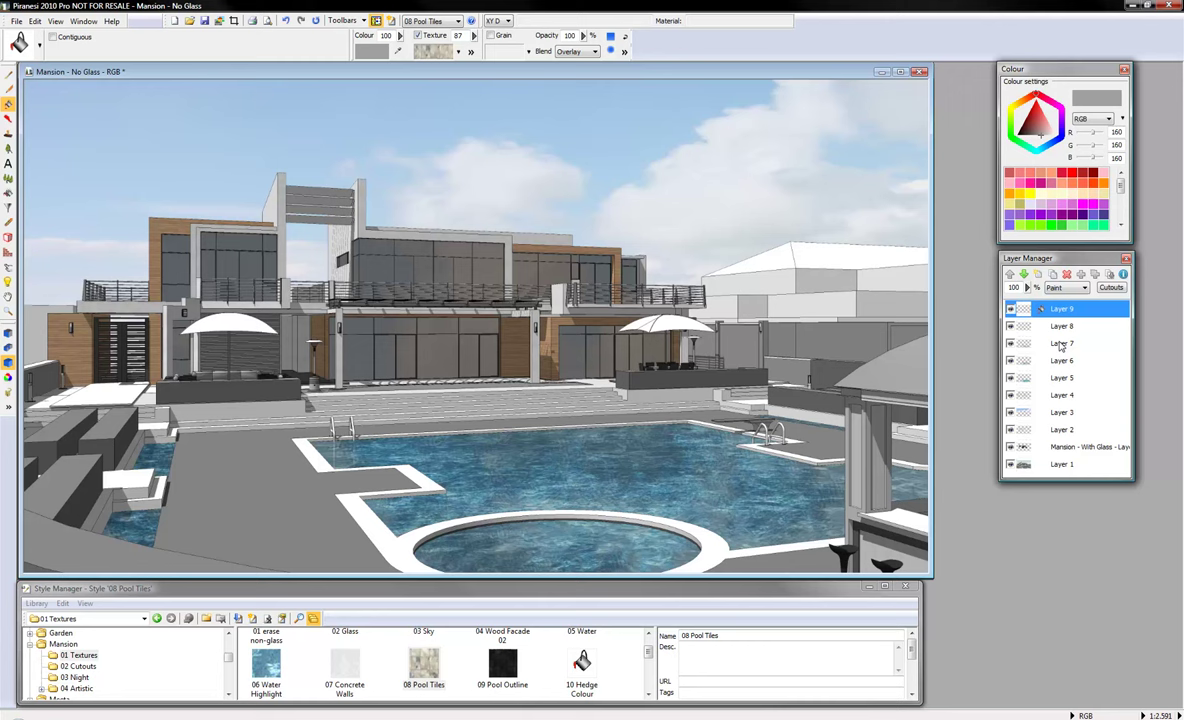
pyautogui.click(1067, 288)
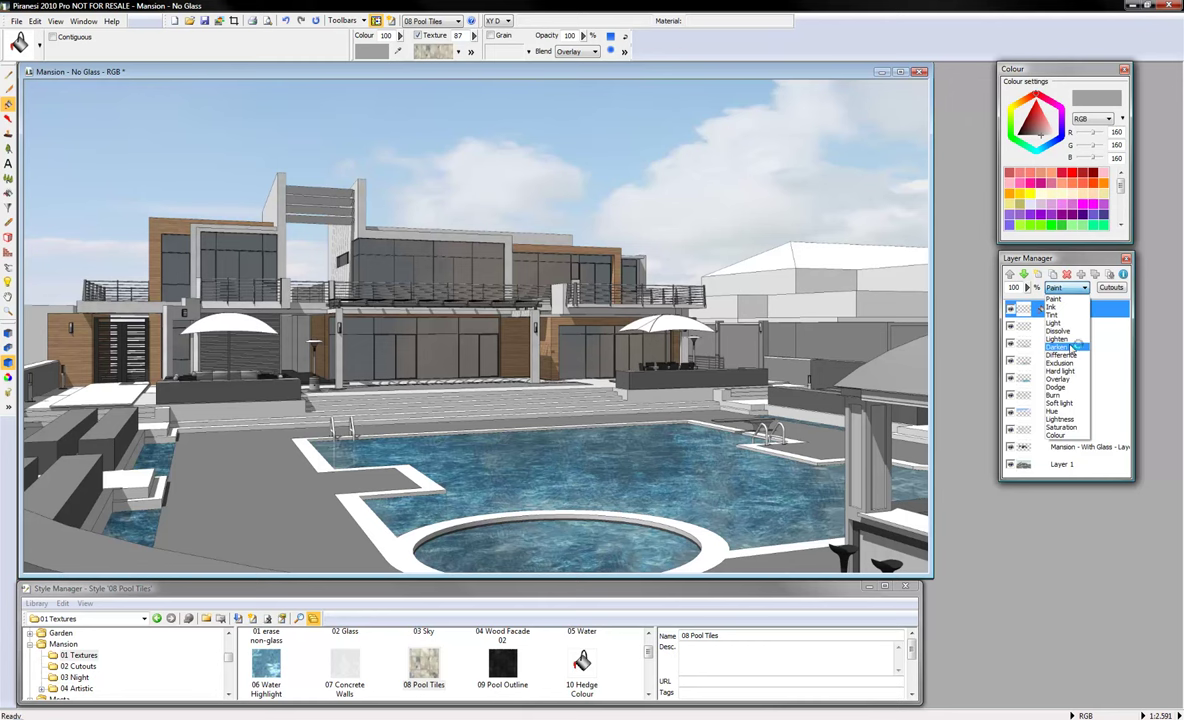
pyautogui.click(1069, 384)
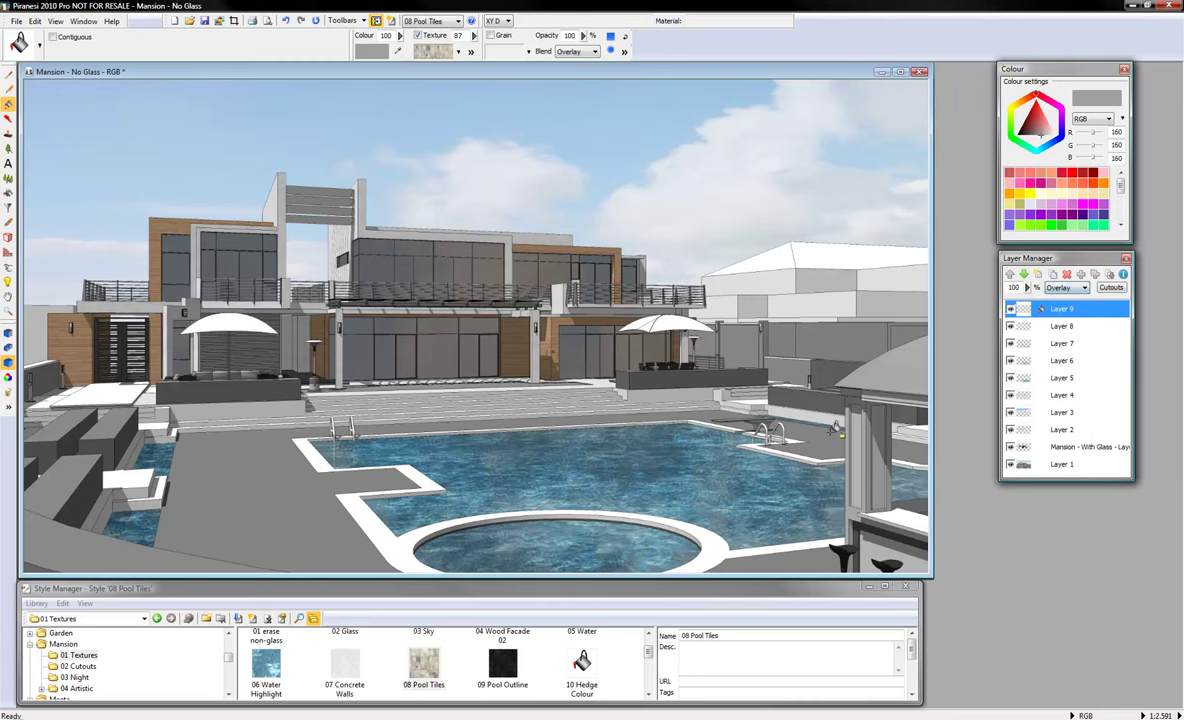
pyautogui.click(258, 481)
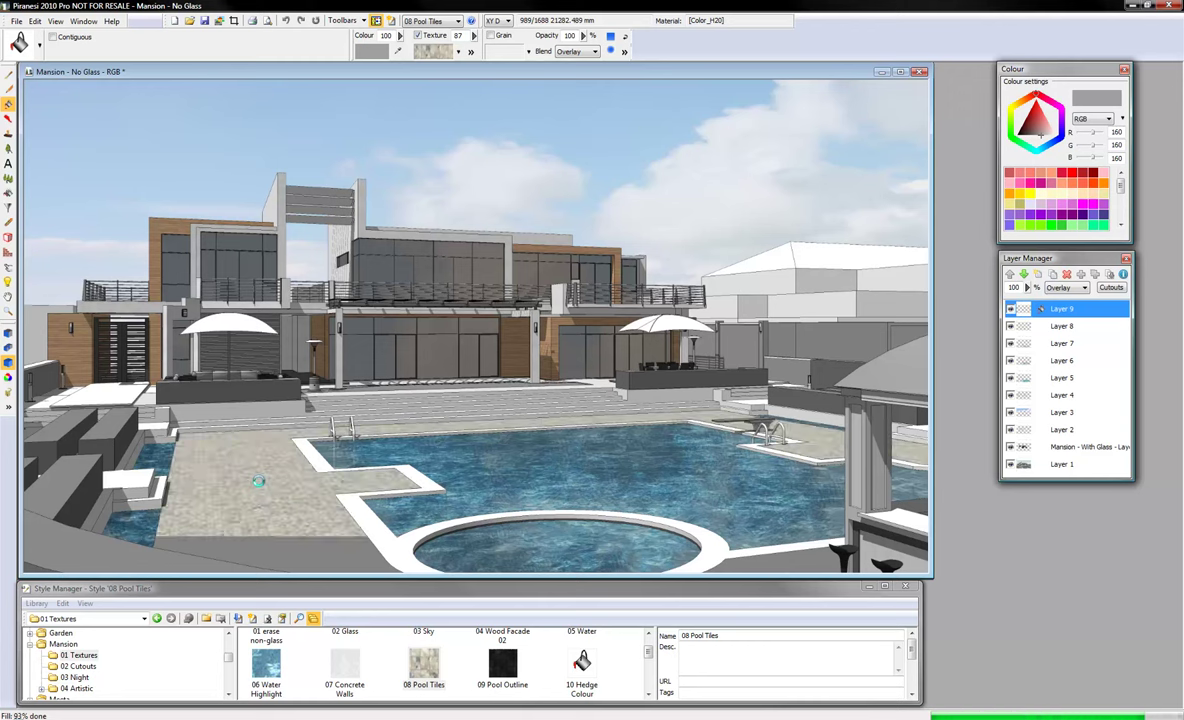
# Outline the pool edge with 09 Pool Outline on a new Ink layer at 67% opacity.
pyautogui.click(510, 666)
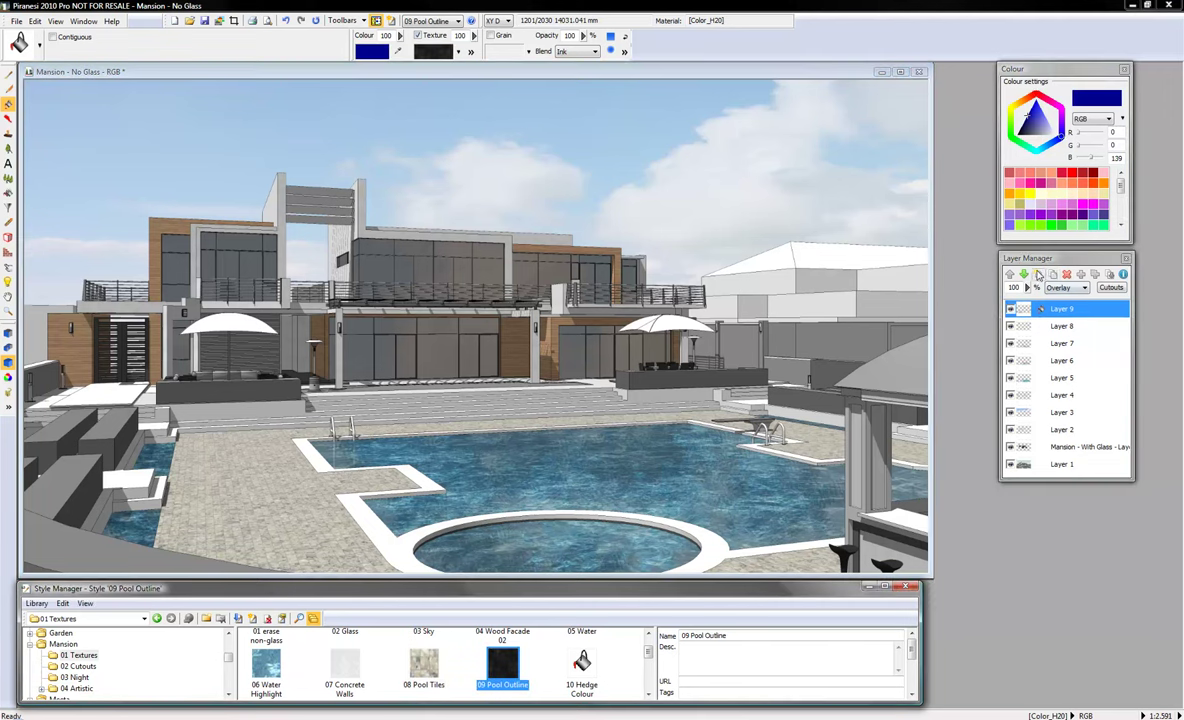
pyautogui.click(1038, 275)
pyautogui.click(1061, 289)
pyautogui.click(1057, 308)
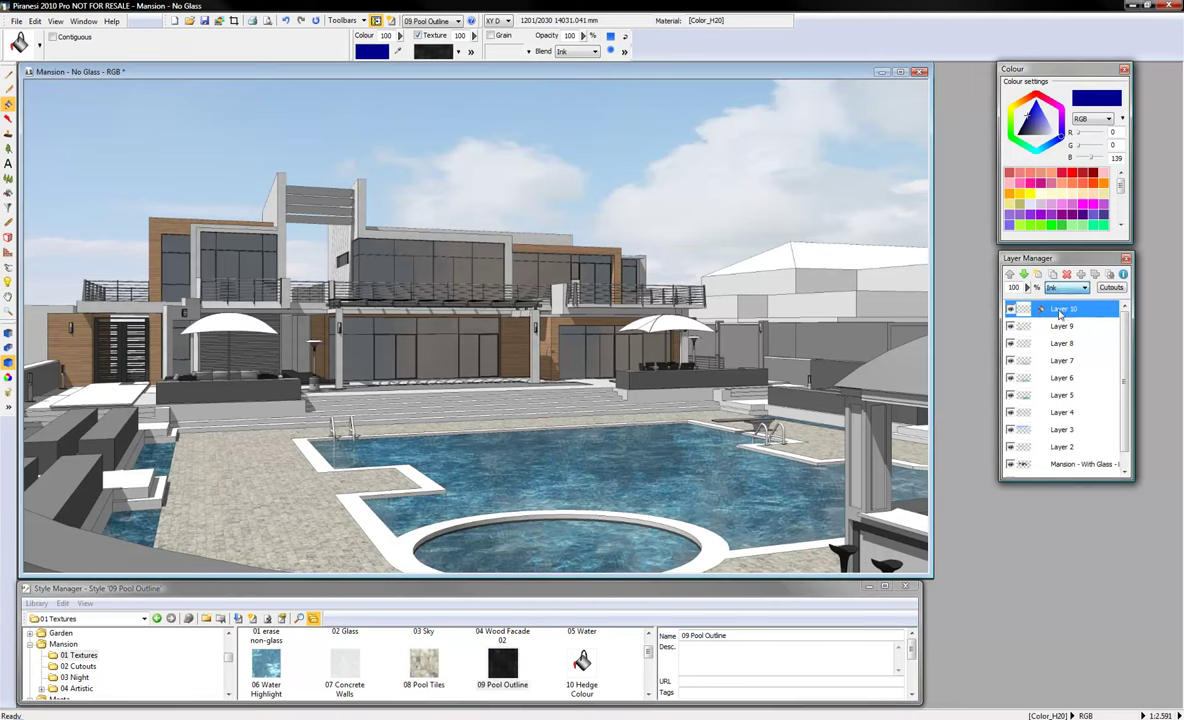
pyautogui.click(404, 543)
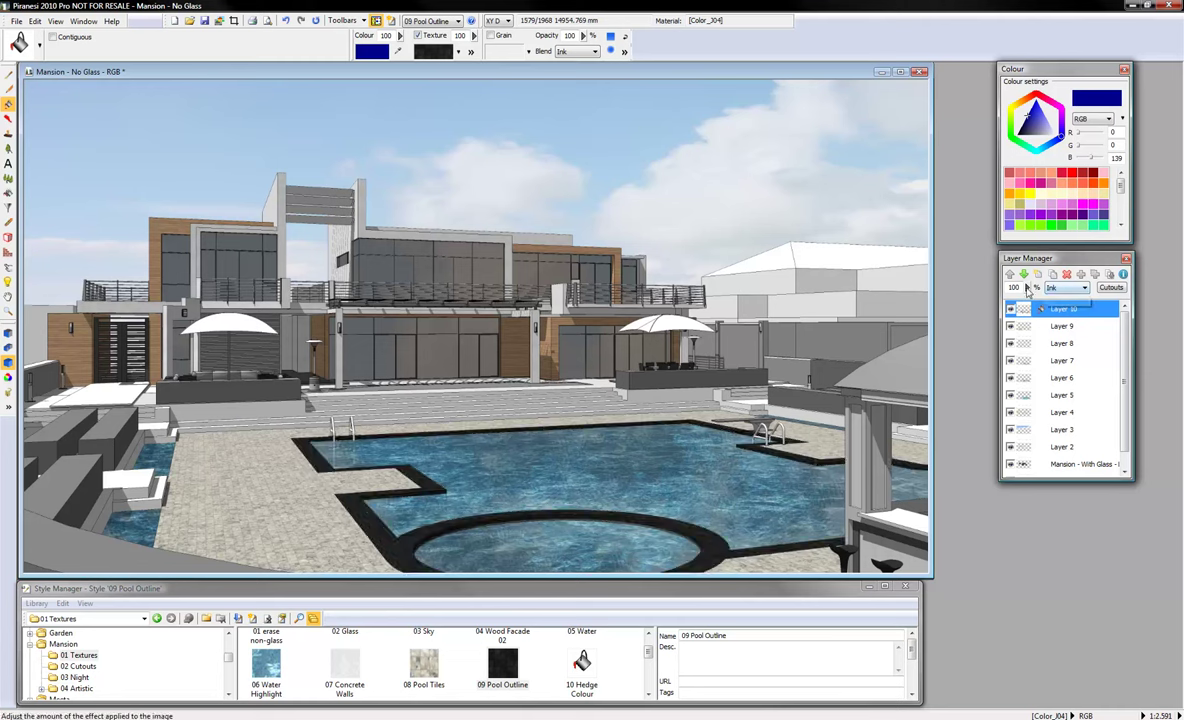
pyautogui.click(1026, 287)
pyautogui.moveTo(1011, 303); pyautogui.dragTo(1009, 305)
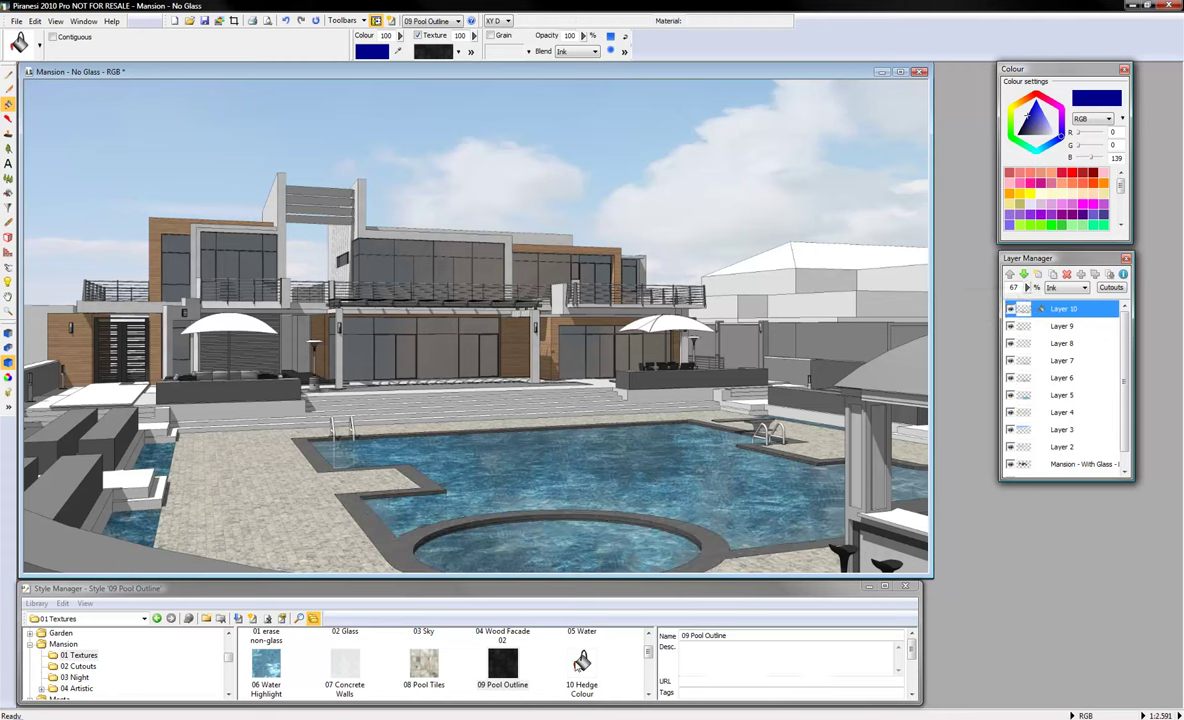
pyautogui.click(582, 662)
# Fill the hedges dark green on a new layer set to Ink blend.
pyautogui.click(1038, 276)
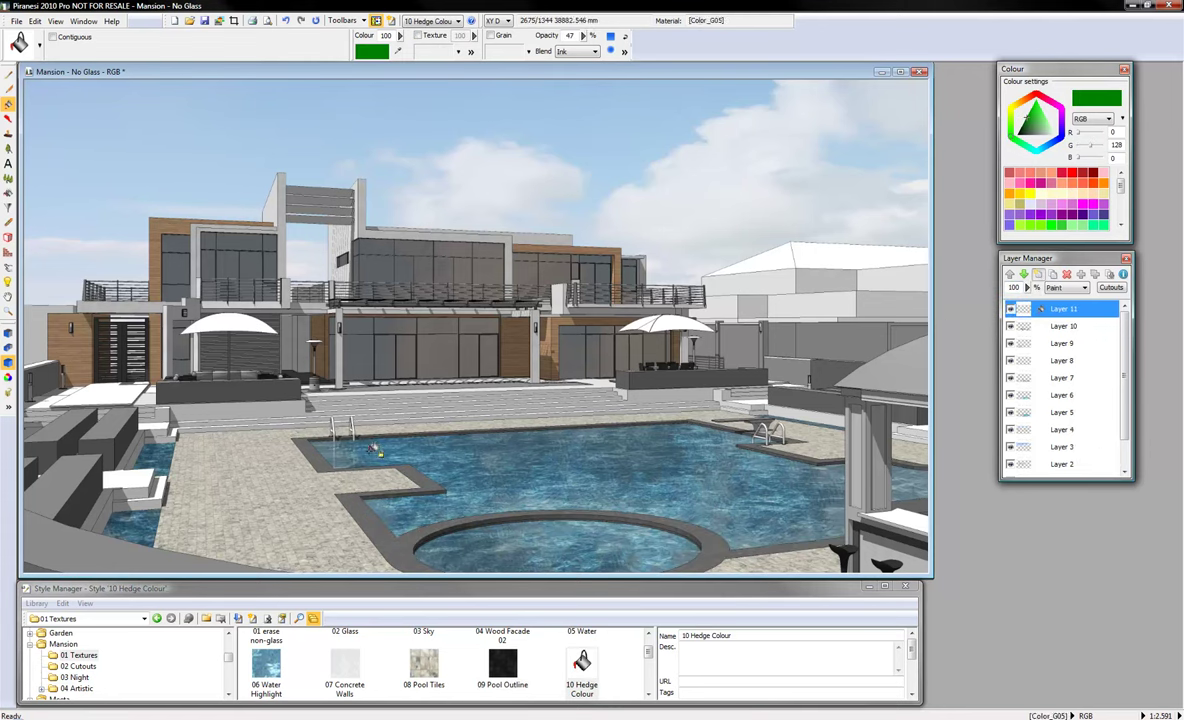
pyautogui.click(67, 468)
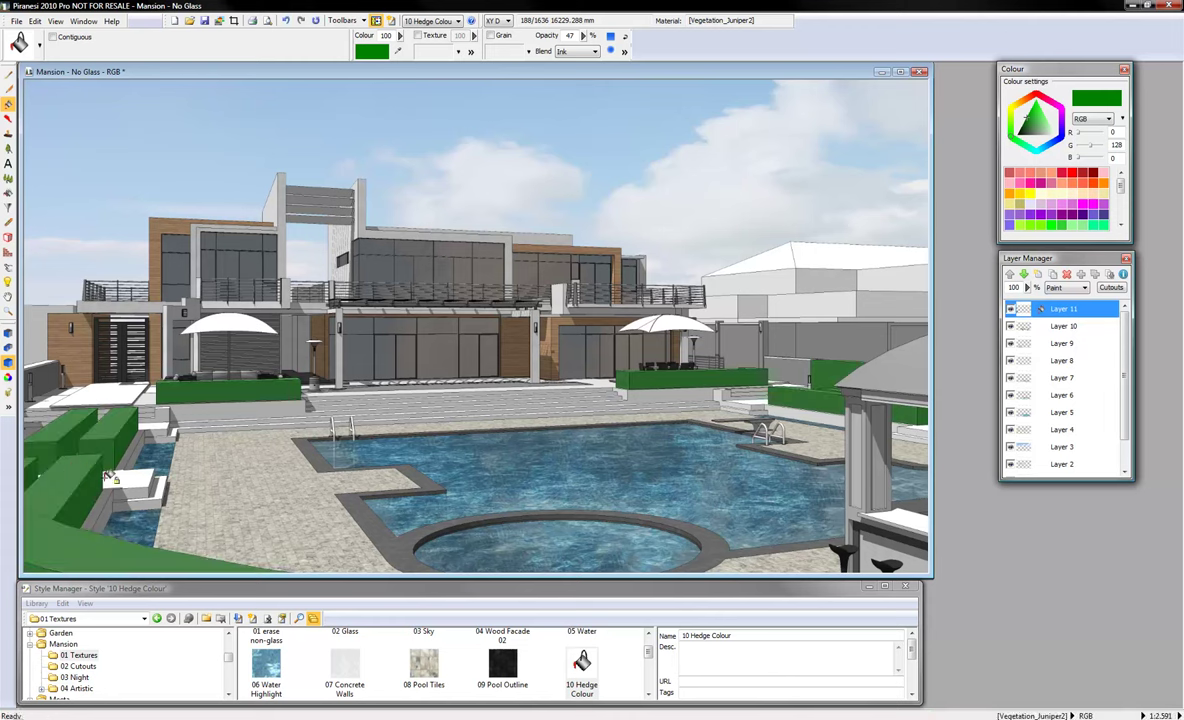
pyautogui.click(1066, 288)
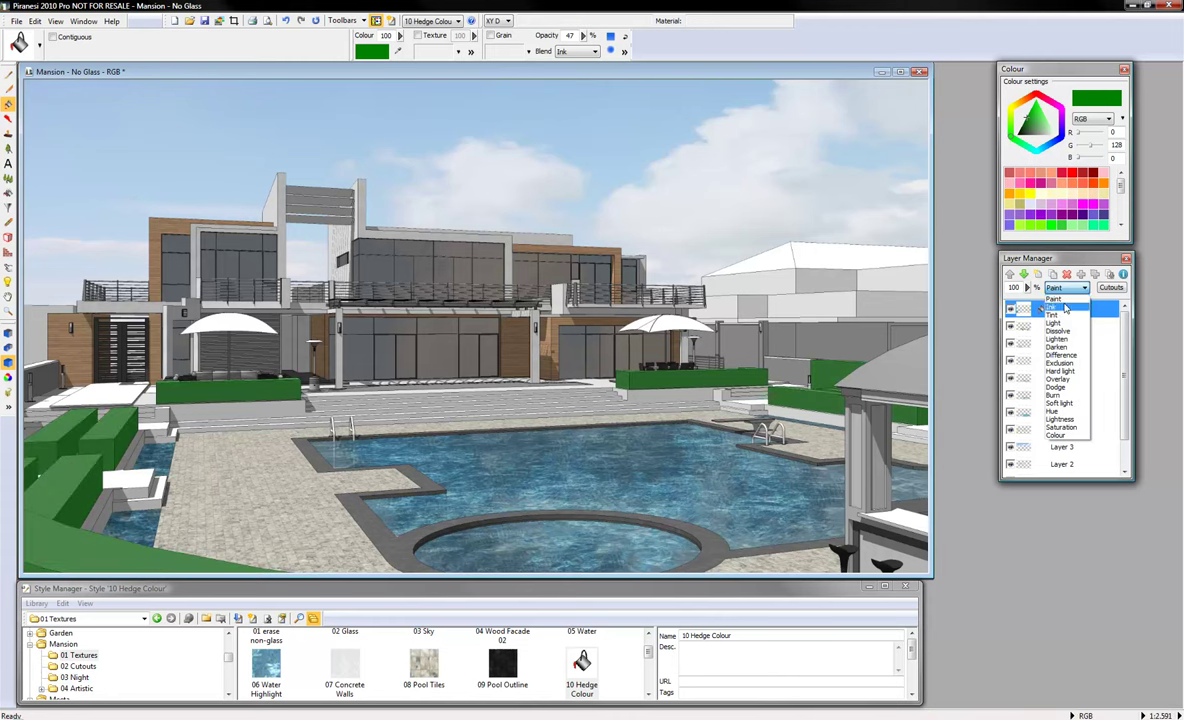
pyautogui.click(1060, 300)
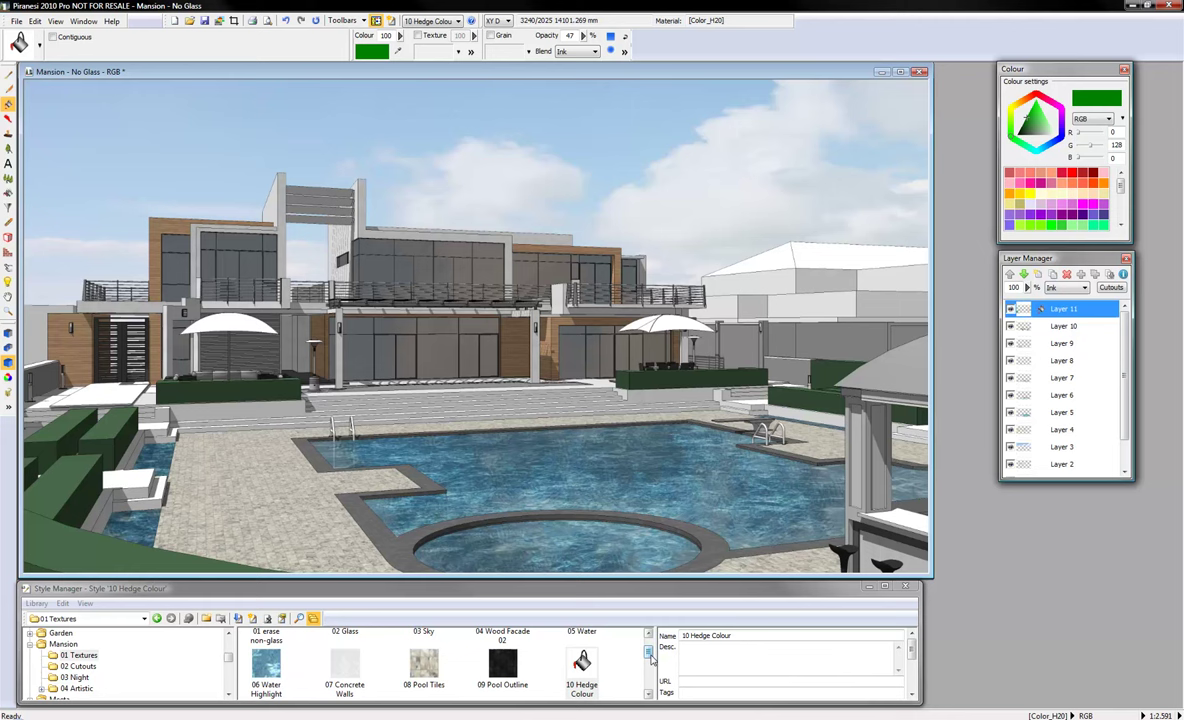
# Brighten the five hedges with 11 Hedge Brush in Light blend, then select 12 Hedge Brush 02.
pyautogui.scroll(-2, 650, 656)
pyautogui.click(252, 678)
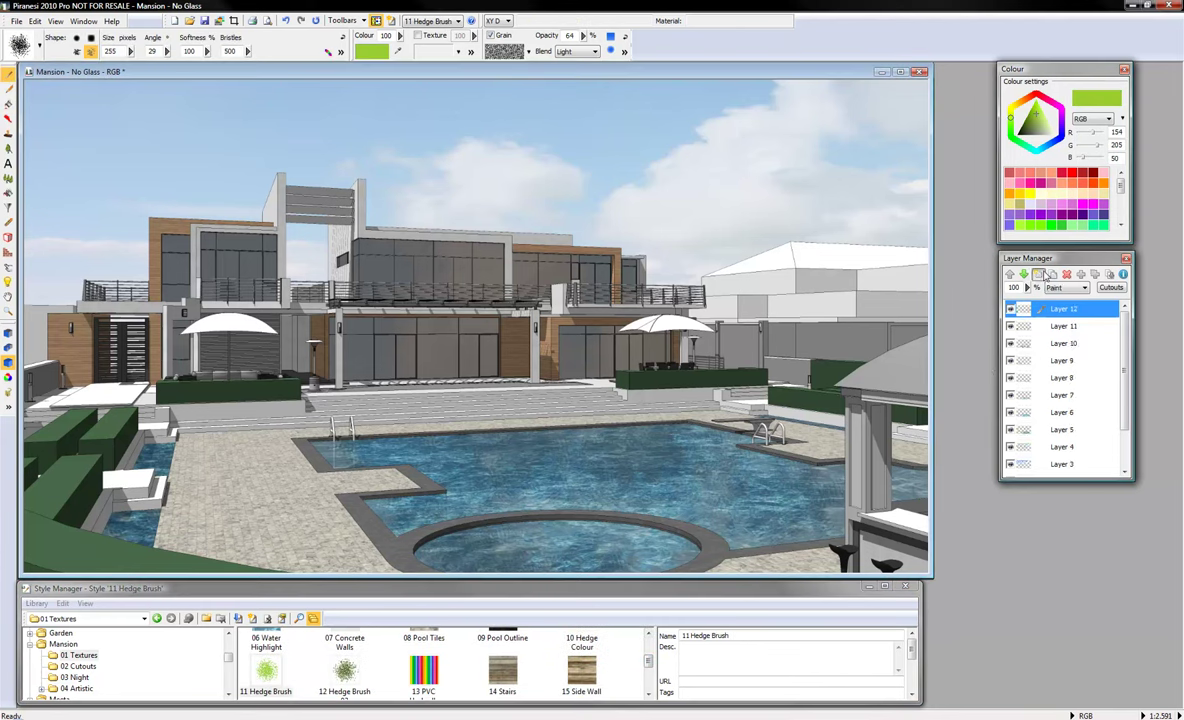
pyautogui.click(1073, 287)
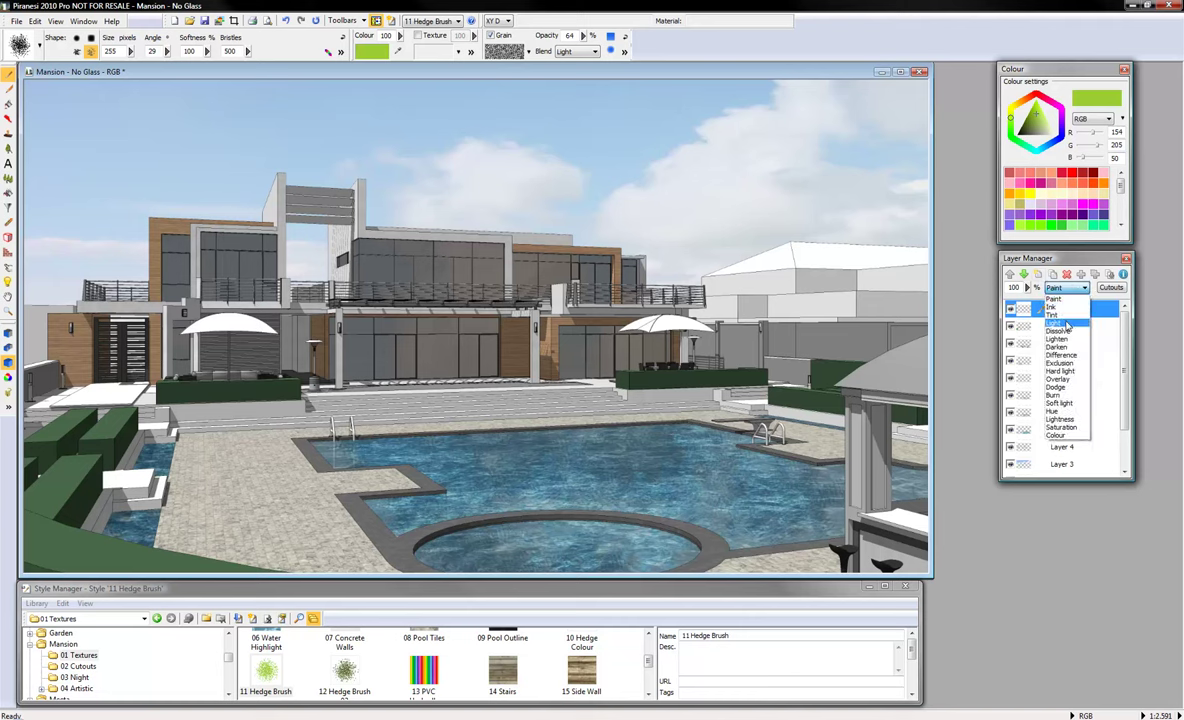
pyautogui.click(1067, 324)
pyautogui.moveTo(784, 393)
pyautogui.mouseDown()
pyautogui.moveTo(830, 408)
pyautogui.moveTo(827, 376)
pyautogui.moveTo(908, 414)
pyautogui.mouseUp()
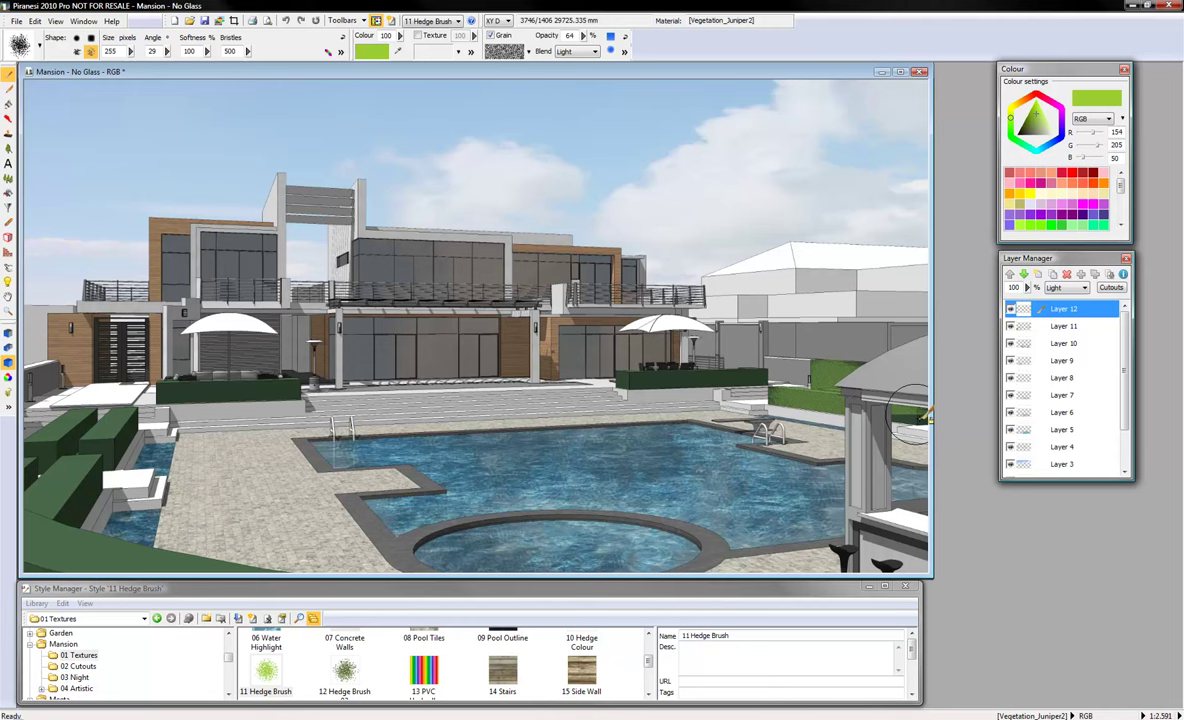
pyautogui.moveTo(640, 384)
pyautogui.mouseDown()
pyautogui.moveTo(575, 355)
pyautogui.moveTo(705, 350)
pyautogui.mouseUp()
pyautogui.moveTo(258, 388)
pyautogui.mouseDown()
pyautogui.moveTo(181, 389)
pyautogui.moveTo(287, 391)
pyautogui.moveTo(160, 398)
pyautogui.mouseUp()
pyautogui.moveTo(105, 436)
pyautogui.mouseDown()
pyautogui.moveTo(55, 435)
pyautogui.moveTo(52, 455)
pyautogui.moveTo(108, 445)
pyautogui.moveTo(112, 411)
pyautogui.moveTo(77, 426)
pyautogui.mouseUp()
pyautogui.moveTo(48, 490)
pyautogui.mouseDown()
pyautogui.moveTo(22, 542)
pyautogui.moveTo(146, 556)
pyautogui.moveTo(220, 580)
pyautogui.moveTo(274, 577)
pyautogui.moveTo(208, 566)
pyautogui.moveTo(101, 518)
pyautogui.moveTo(90, 478)
pyautogui.moveTo(75, 531)
pyautogui.moveTo(93, 482)
pyautogui.moveTo(20, 548)
pyautogui.moveTo(247, 573)
pyautogui.moveTo(102, 440)
pyautogui.moveTo(85, 430)
pyautogui.moveTo(72, 451)
pyautogui.moveTo(116, 422)
pyautogui.moveTo(125, 431)
pyautogui.moveTo(191, 385)
pyautogui.moveTo(180, 393)
pyautogui.moveTo(182, 382)
pyautogui.moveTo(282, 395)
pyautogui.mouseUp()
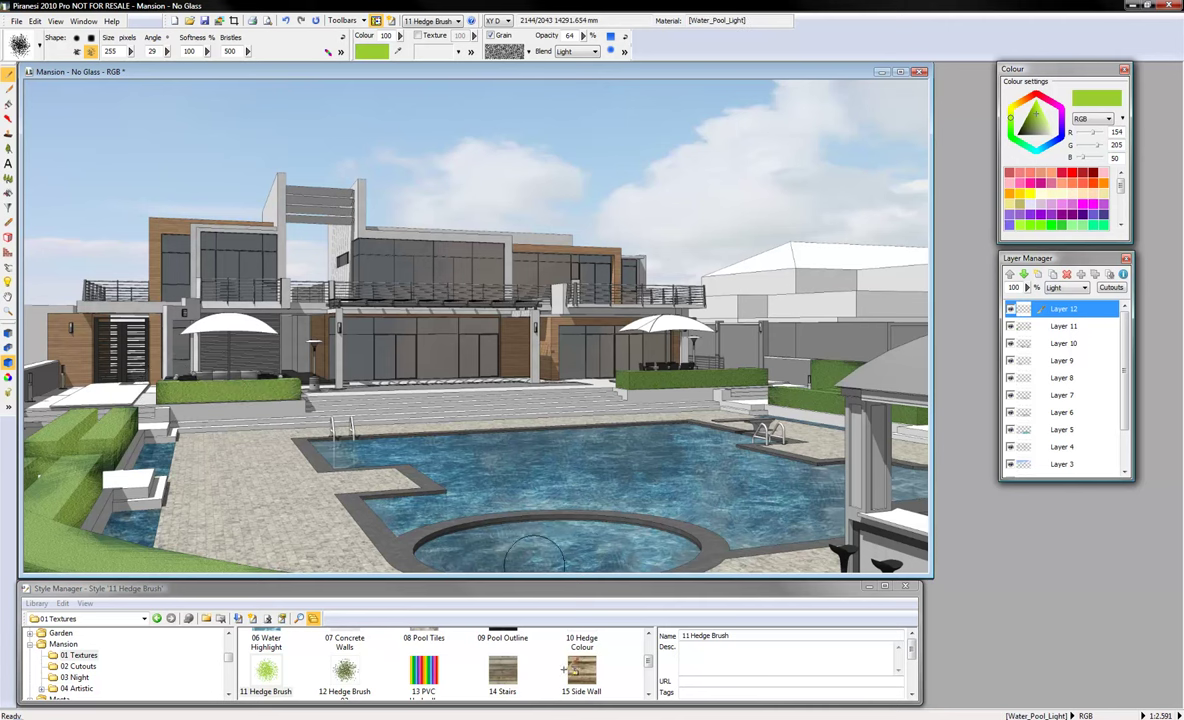
pyautogui.click(352, 686)
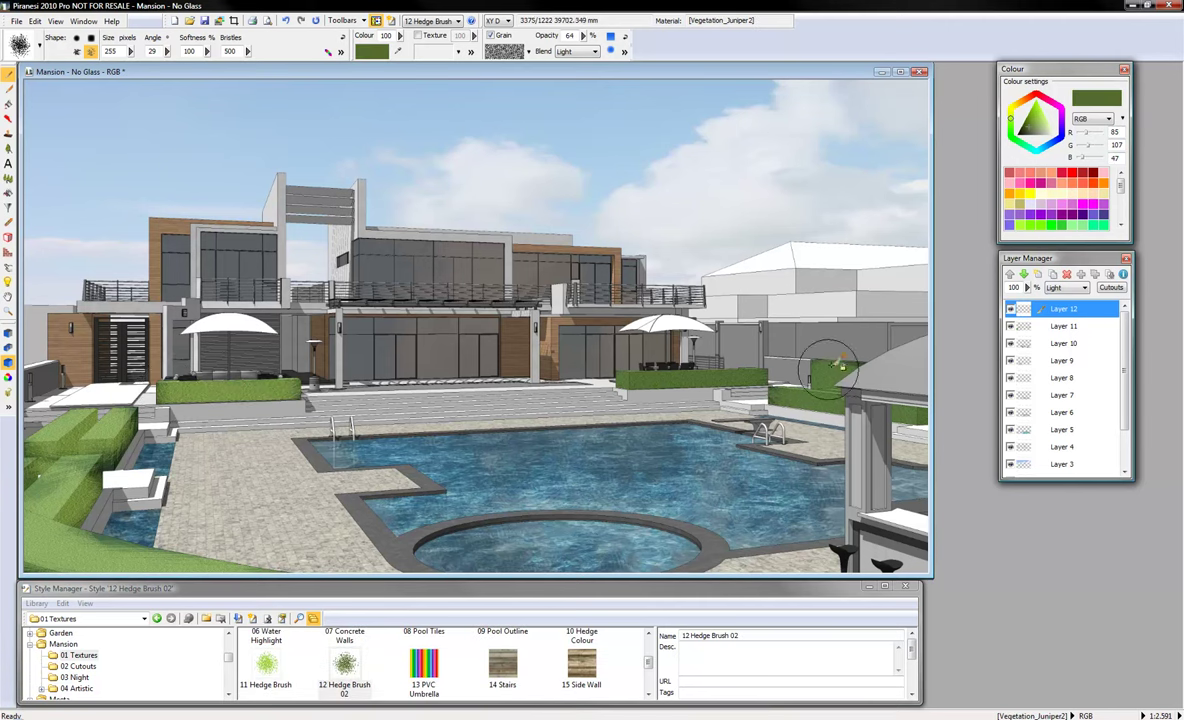
# Set Layer 13 to Ink and brush darker 12 Hedge Brush 02 leaves over the back and left hedges.
pyautogui.click(1082, 290)
pyautogui.click(1060, 315)
pyautogui.moveTo(798, 397)
pyautogui.mouseDown()
pyautogui.moveTo(765, 372)
pyautogui.moveTo(778, 342)
pyautogui.moveTo(872, 410)
pyautogui.mouseUp()
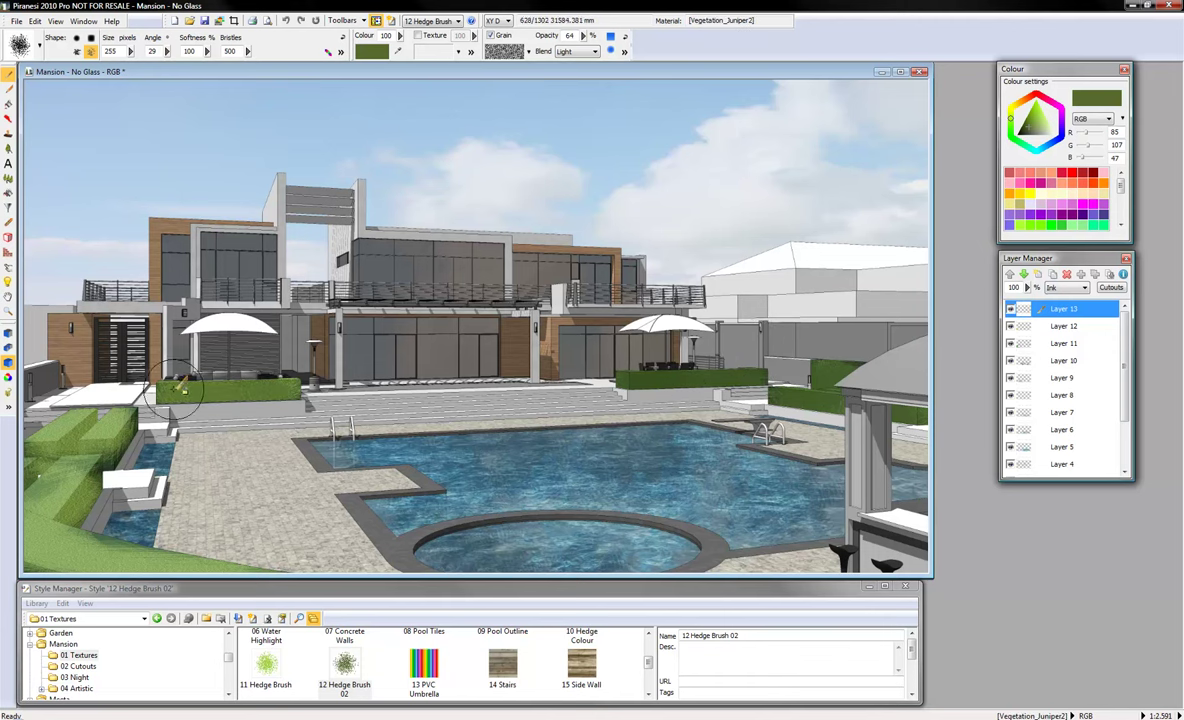
pyautogui.moveTo(88, 436)
pyautogui.mouseDown()
pyautogui.moveTo(120, 434)
pyautogui.moveTo(120, 422)
pyautogui.moveTo(72, 499)
pyautogui.moveTo(63, 489)
pyautogui.moveTo(72, 537)
pyautogui.moveTo(168, 552)
pyautogui.mouseUp()
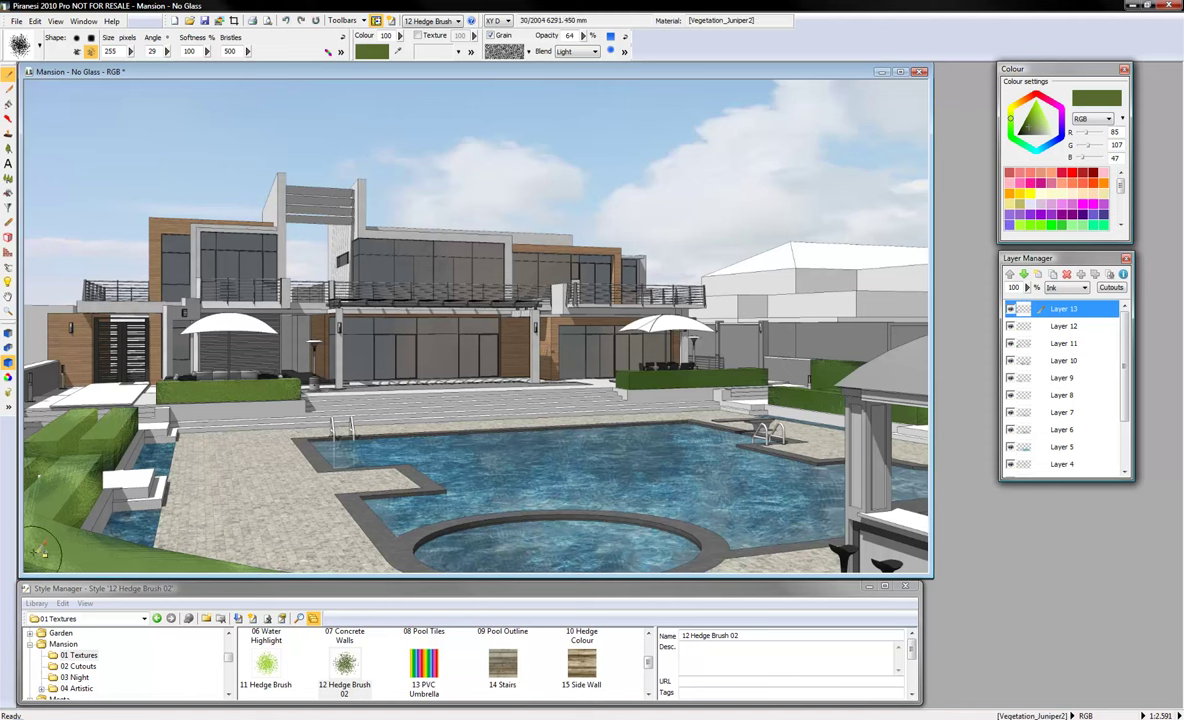
pyautogui.moveTo(88, 487); pyautogui.dragTo(86, 491)
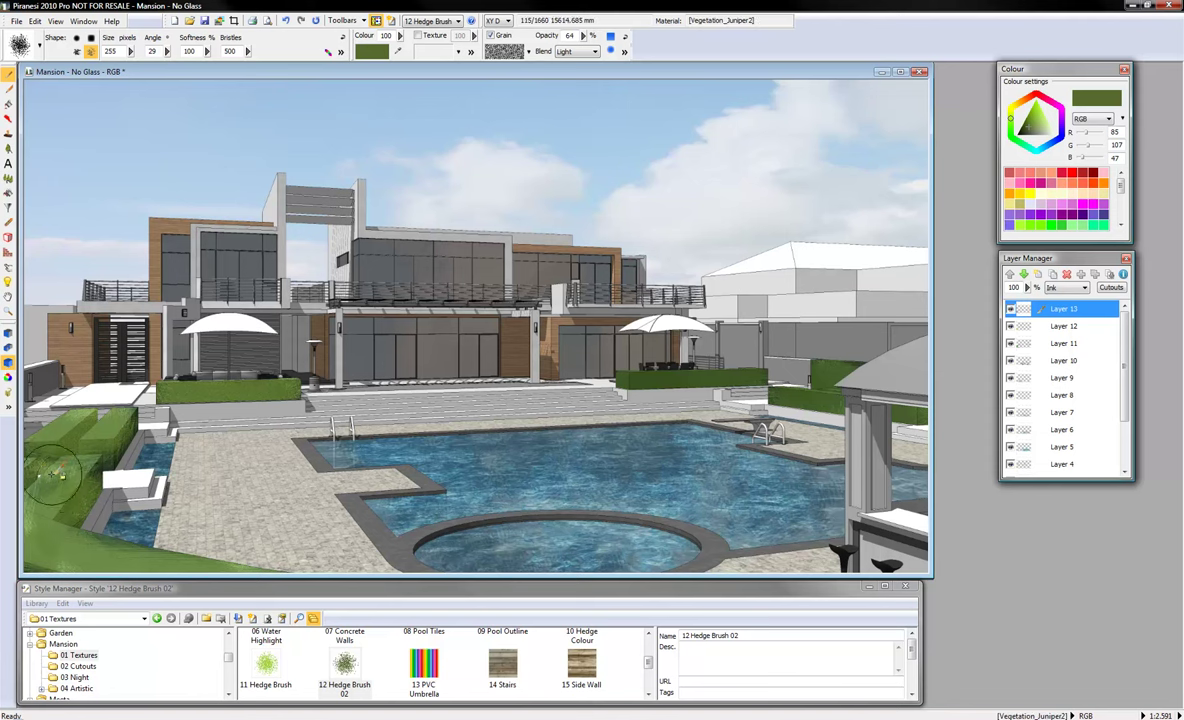